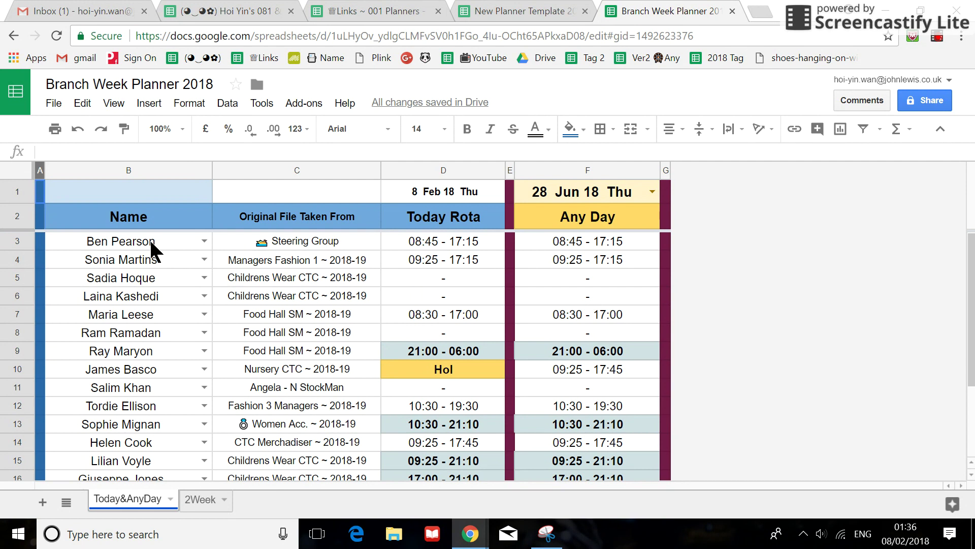
Clear all the staff names from B3:B20 in the Name column.
left_click_drag(149, 239, 150, 454)
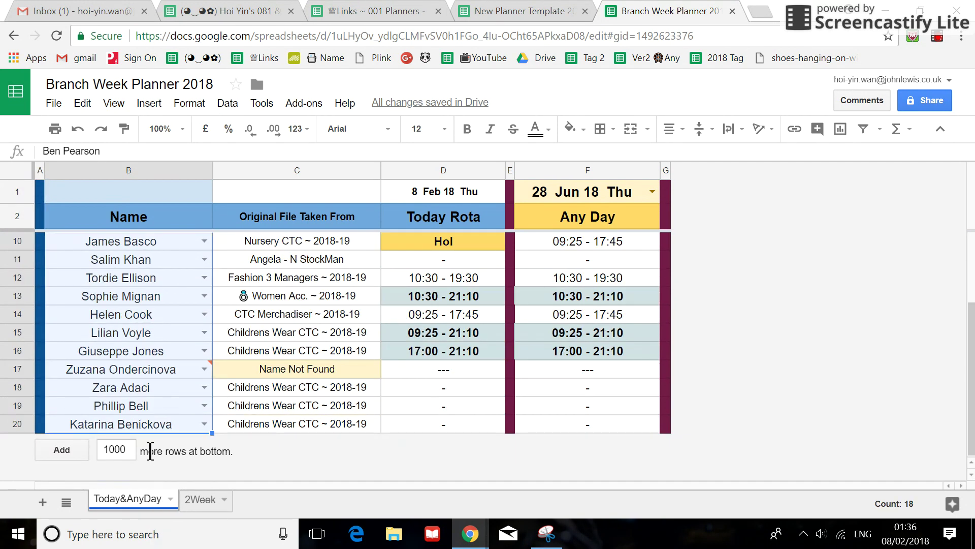
key("Delete")
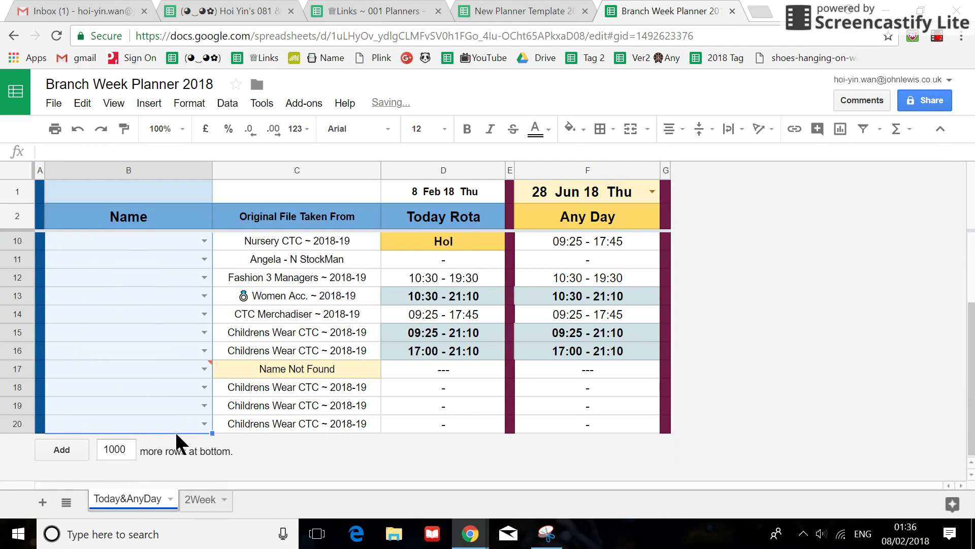
scroll(172, 401, "up", 3)
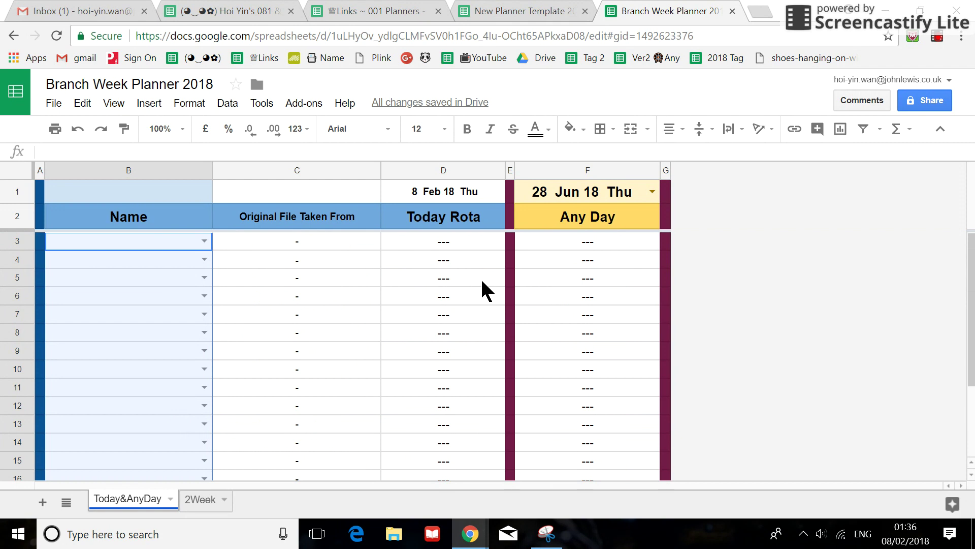
left_click(185, 261)
Fill rows 3–5 with autocompleted names from initials h, j and k, then undo the last entry.
left_click(183, 245)
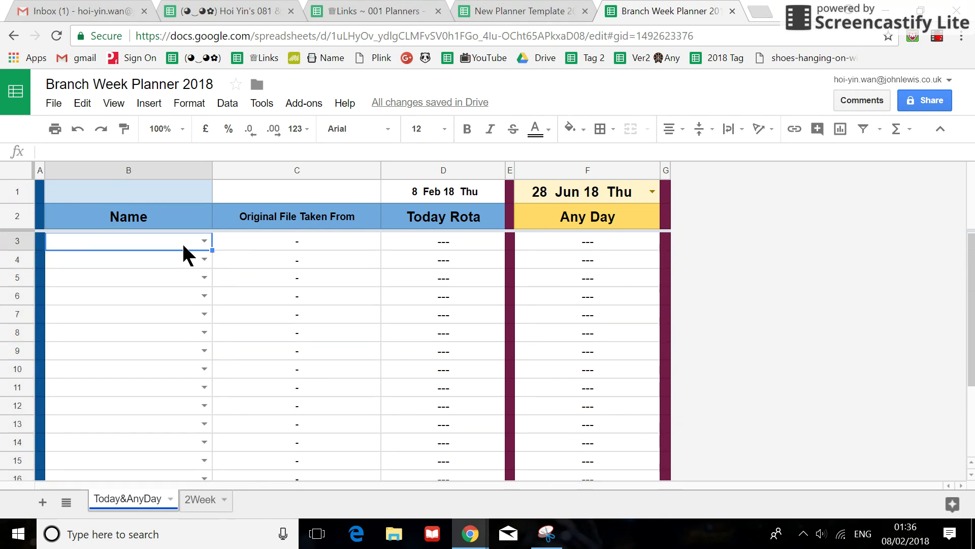
type("h")
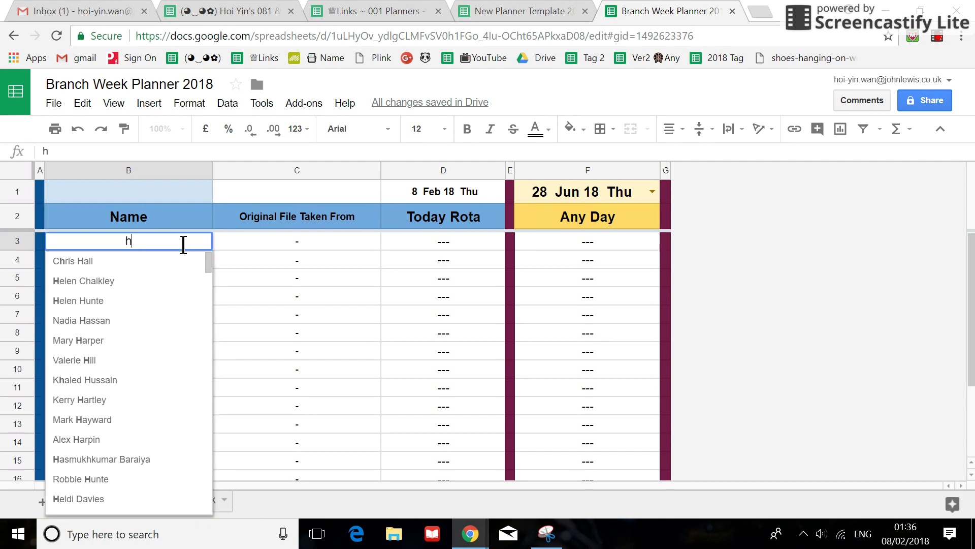
left_click(135, 380)
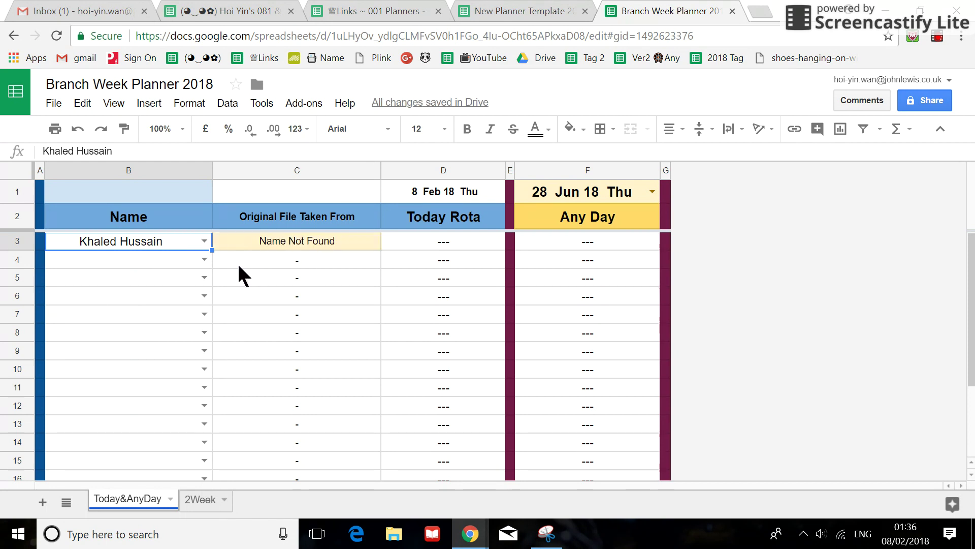
left_click(193, 263)
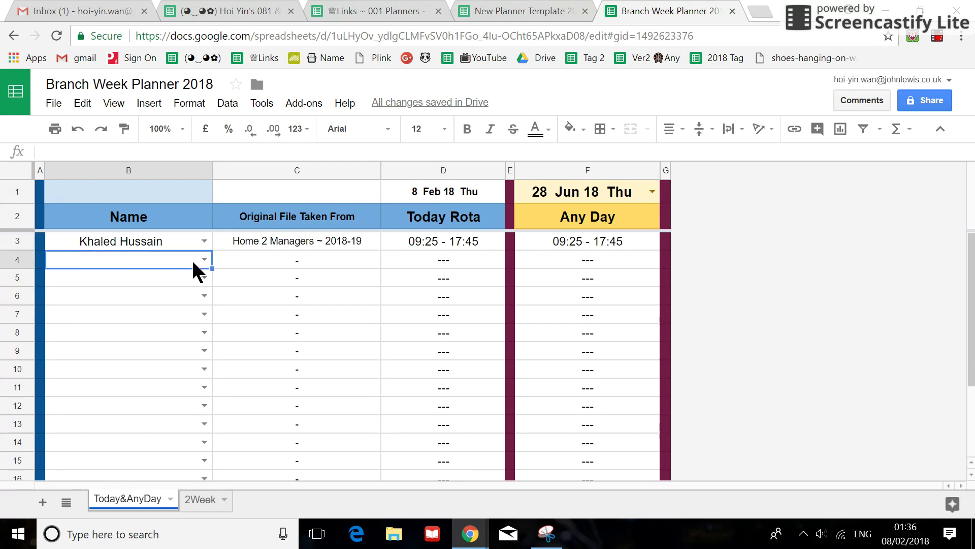
type("j")
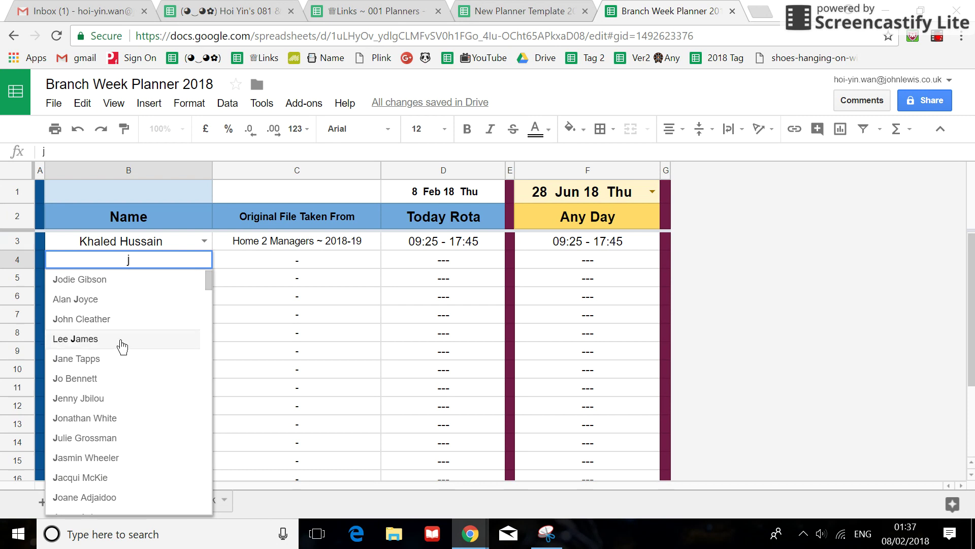
left_click(113, 379)
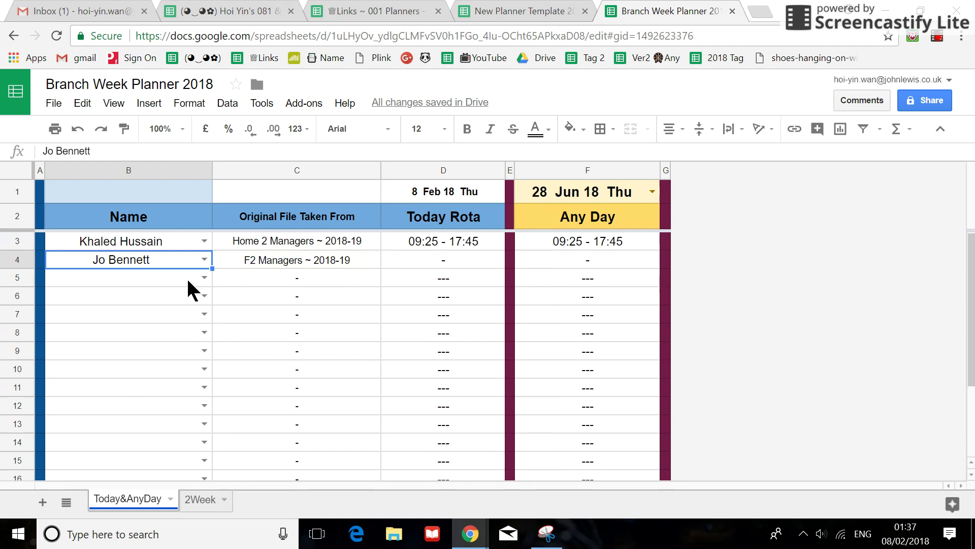
left_click(170, 276)
type("k")
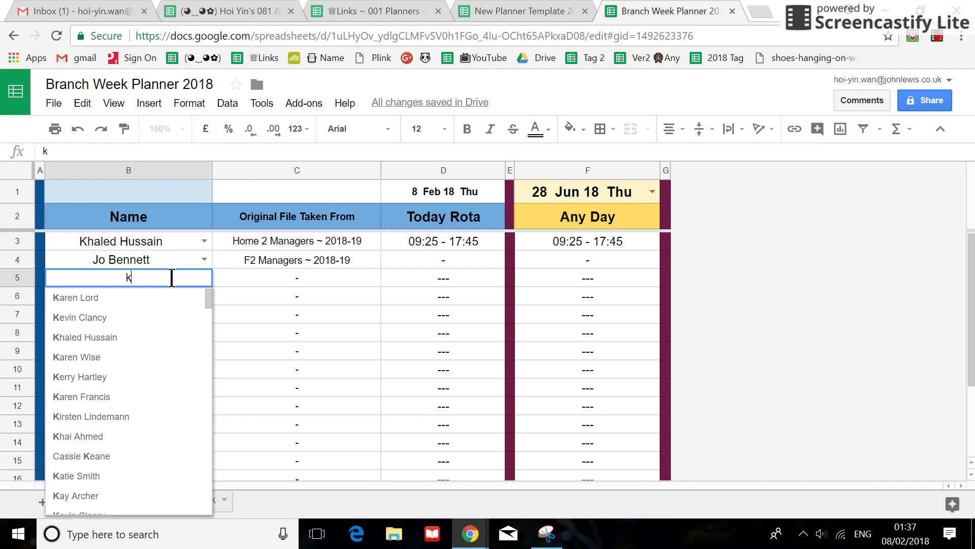
left_click(129, 378)
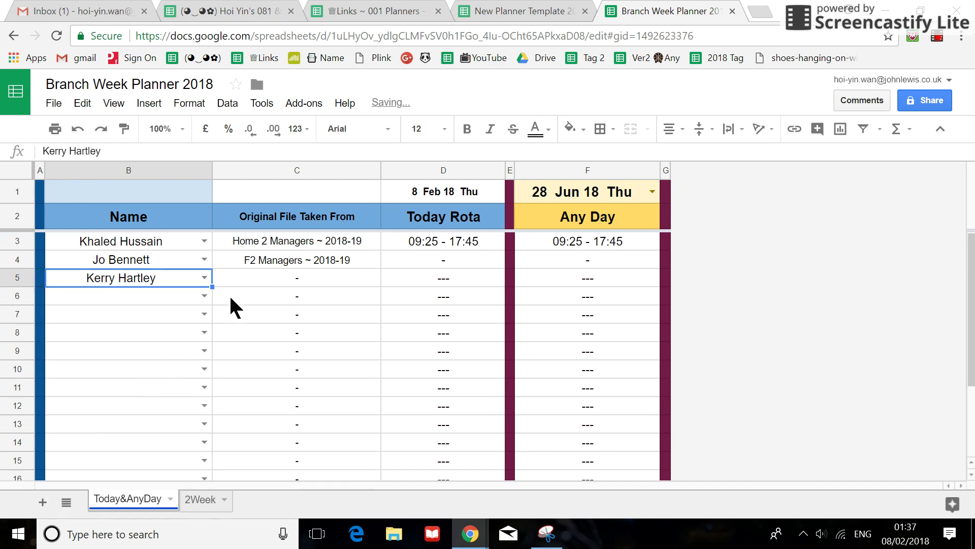
left_click(79, 131)
Undo the row 4 and row 3 names and the clearing, then check row 17's Name Not Found.
left_click(79, 131)
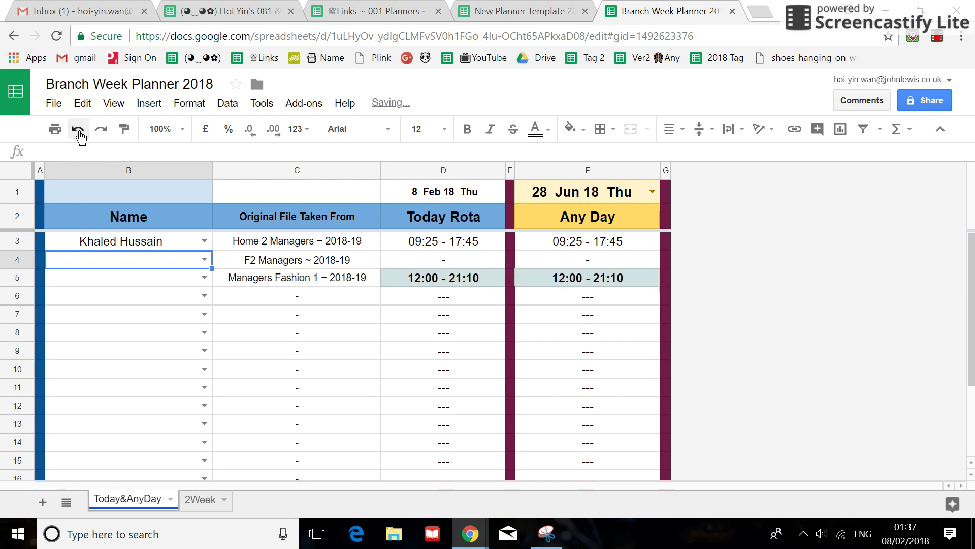
left_click(79, 131)
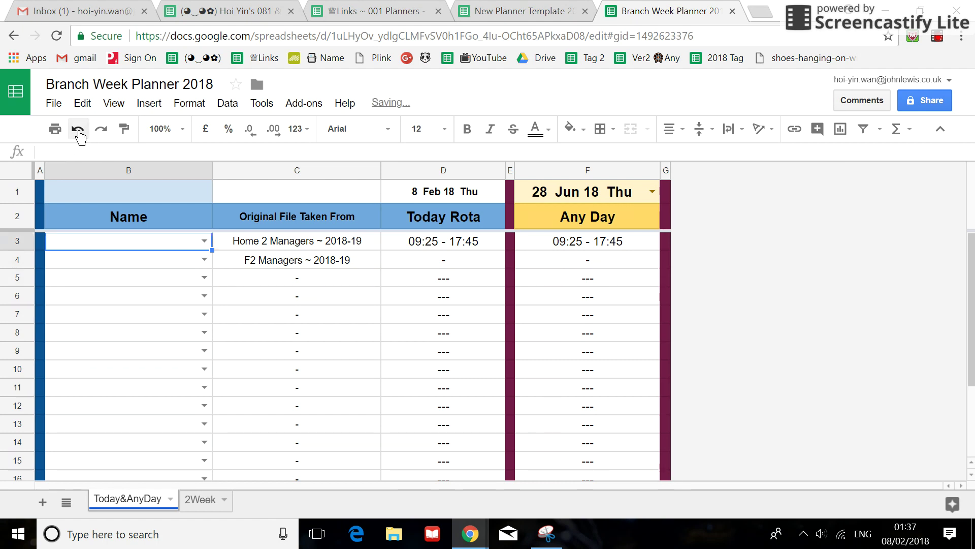
left_click(79, 131)
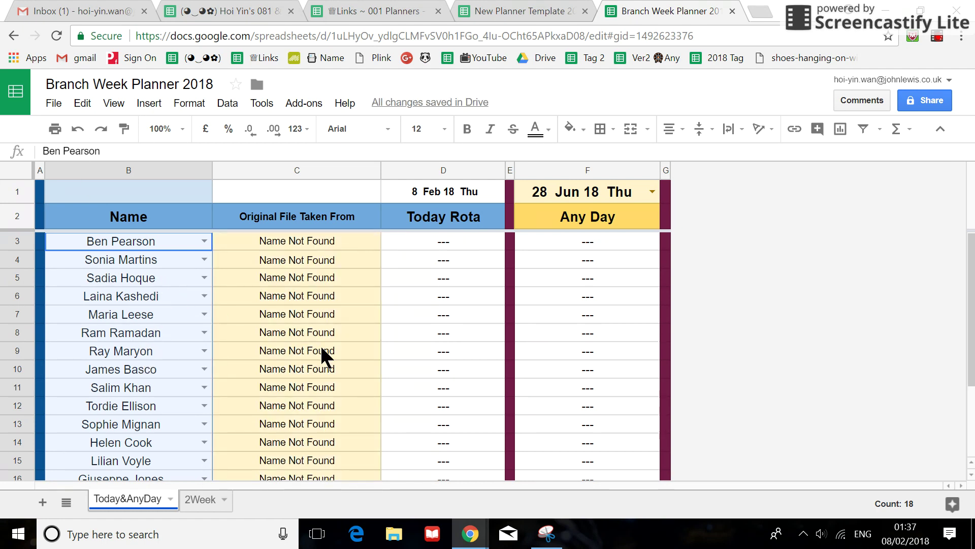
scroll(156, 329, "down", 1)
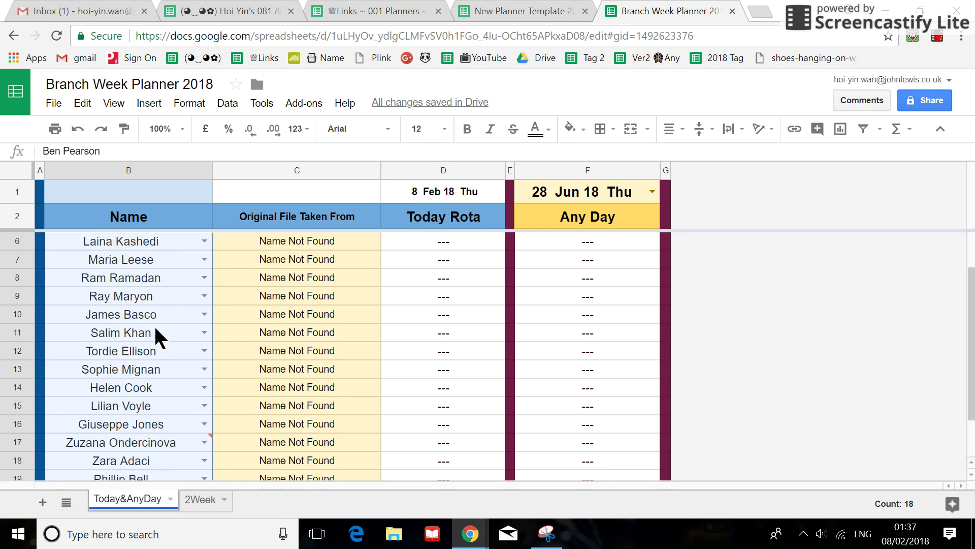
scroll(158, 335, "down", 1)
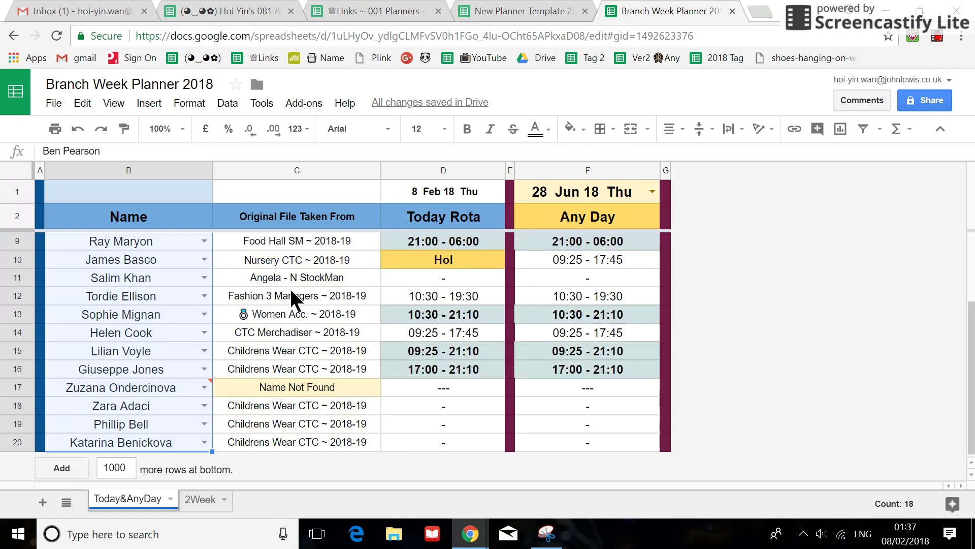
scroll(292, 288, "up", 2)
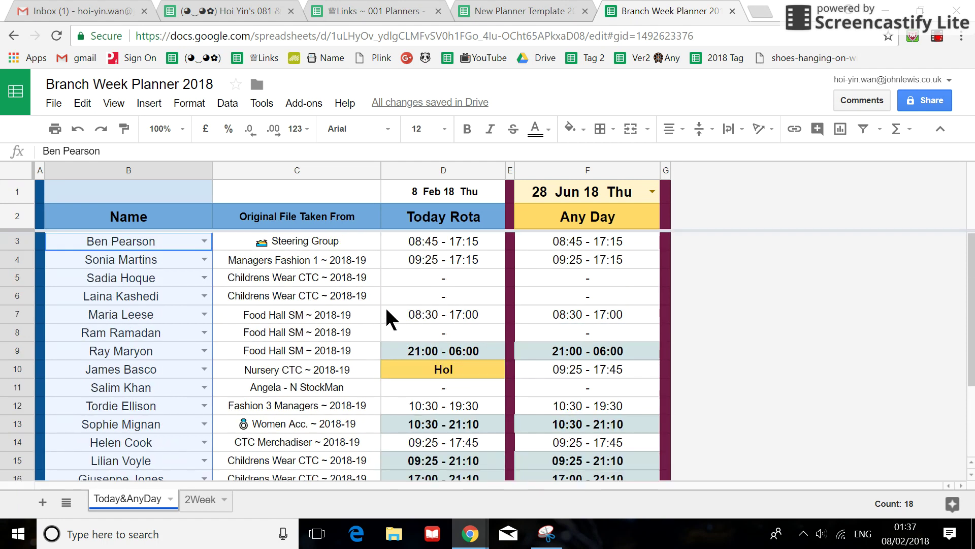
scroll(244, 358, "down", 3)
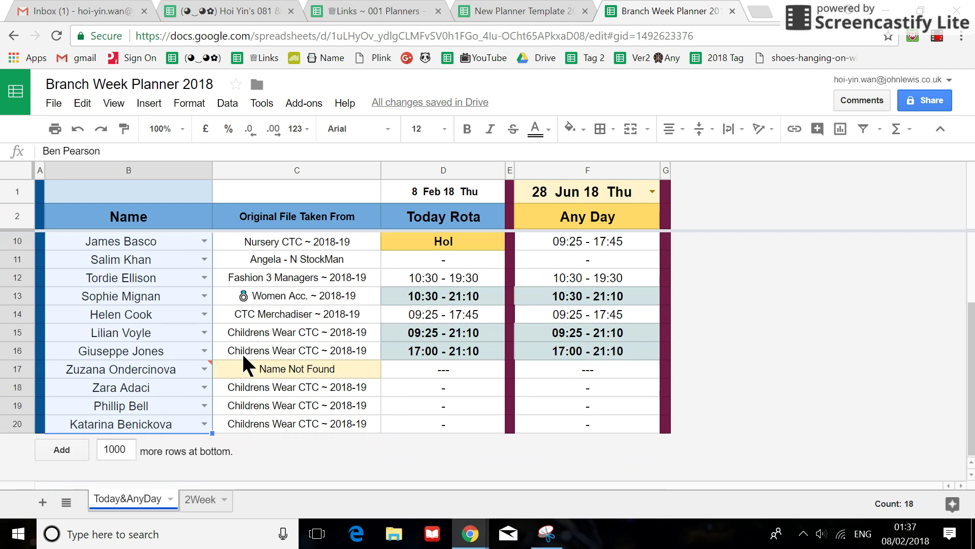
left_click(134, 375)
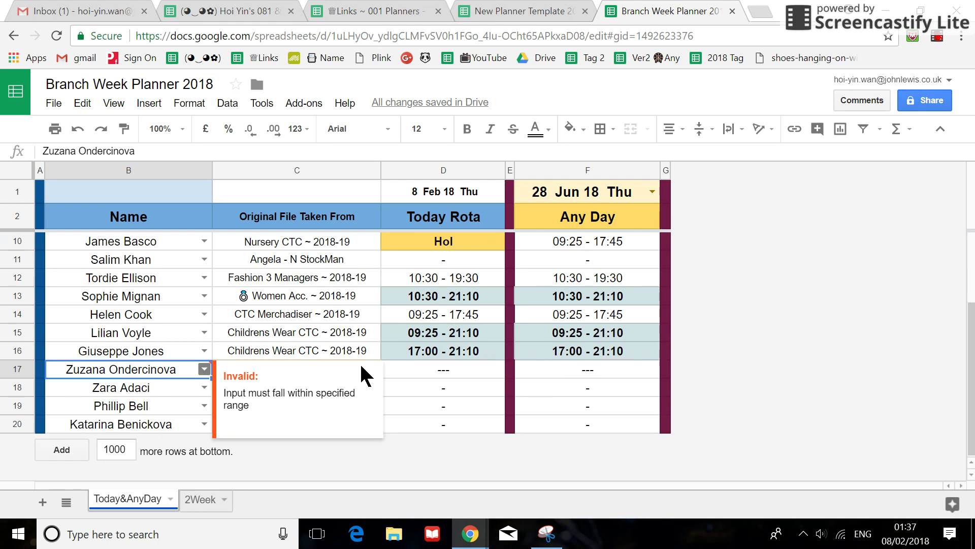
left_click(430, 373)
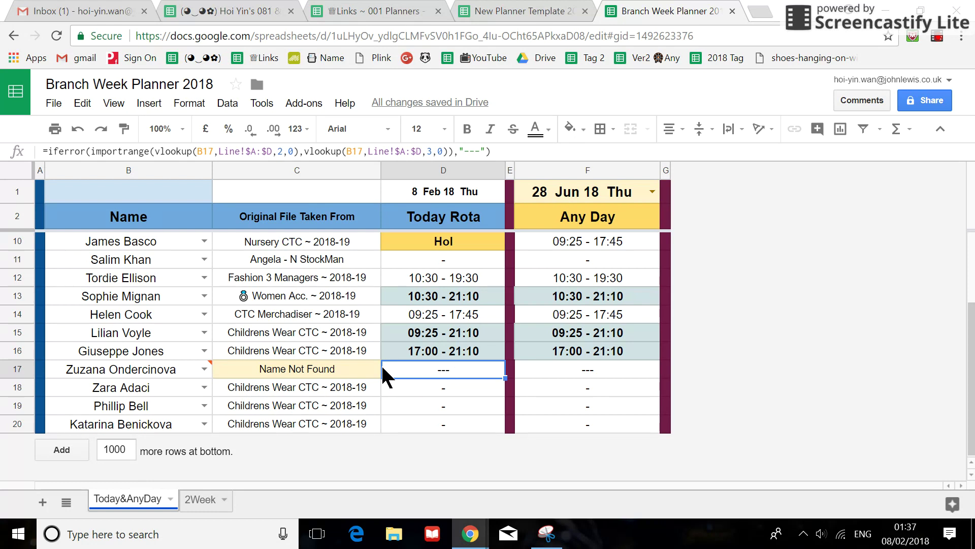
mouse_move(182, 375)
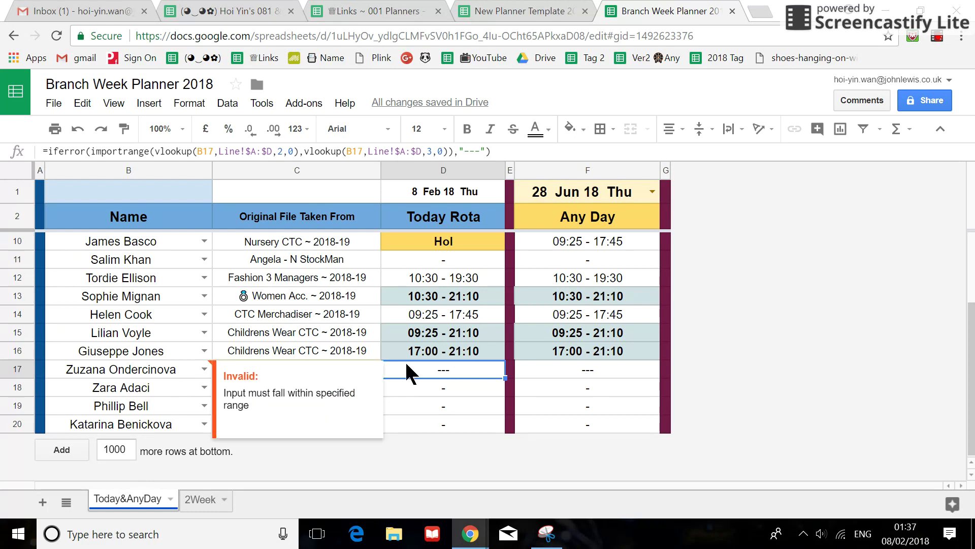
left_click(152, 376)
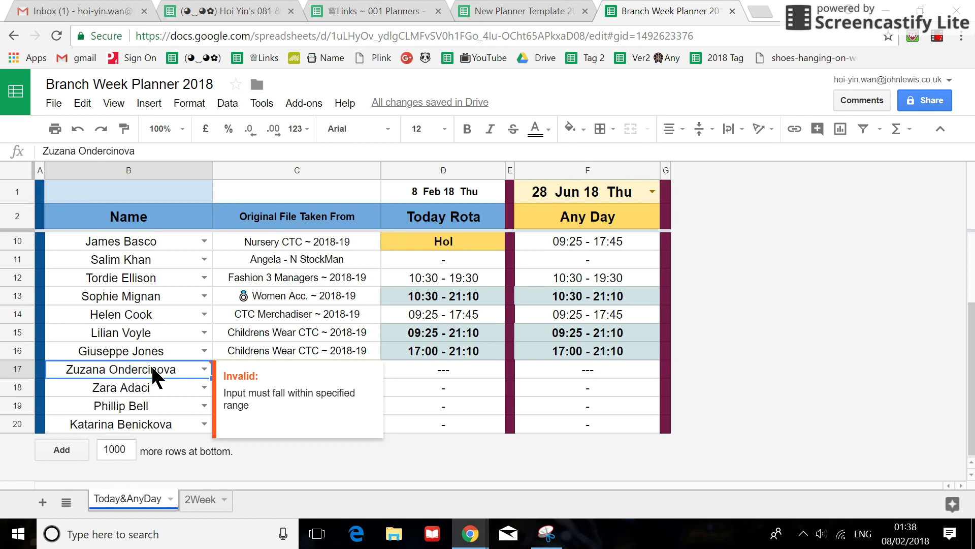
scroll(151, 365, "up", 3)
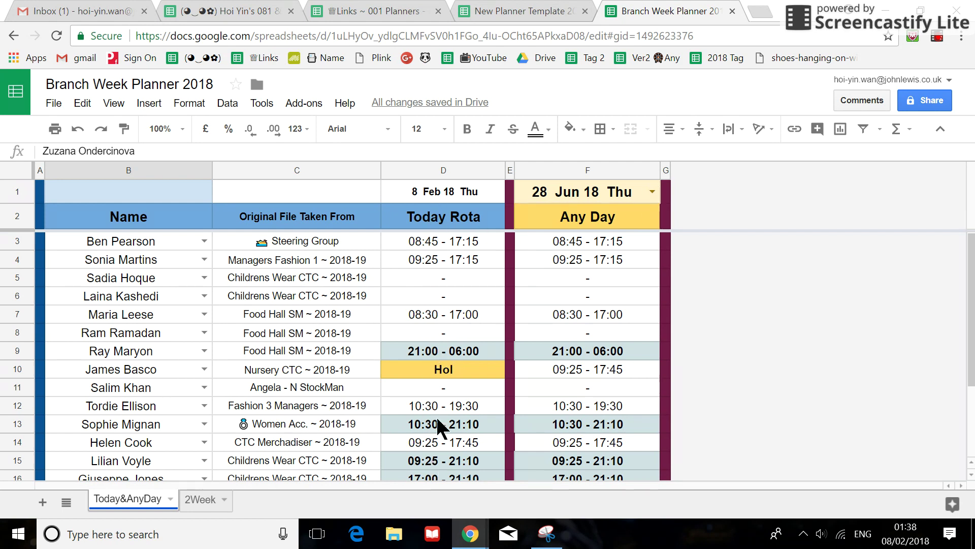
left_click(651, 191)
Set Any Day to 21 Feb 18 Wed and delete the names in B4:B20.
scroll(608, 319, "down", 5)
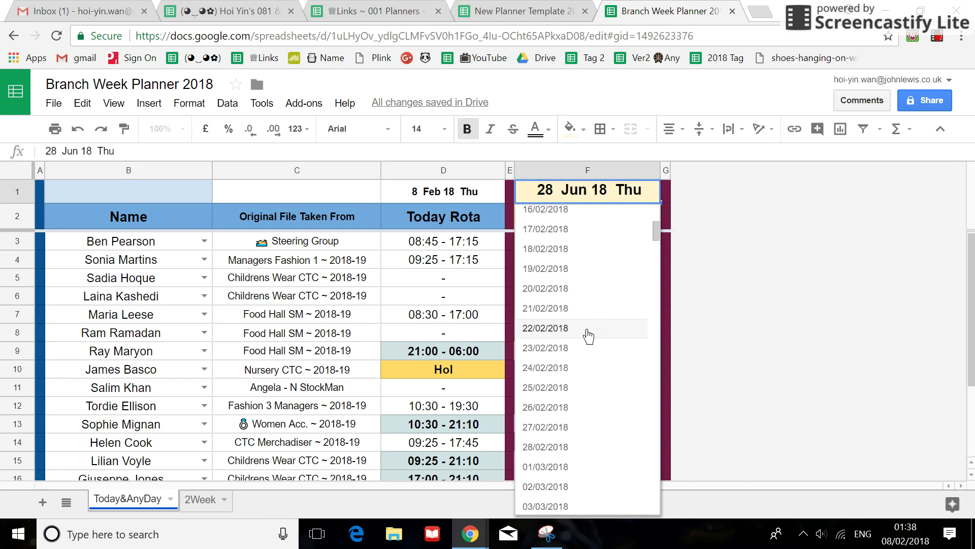
left_click(583, 314)
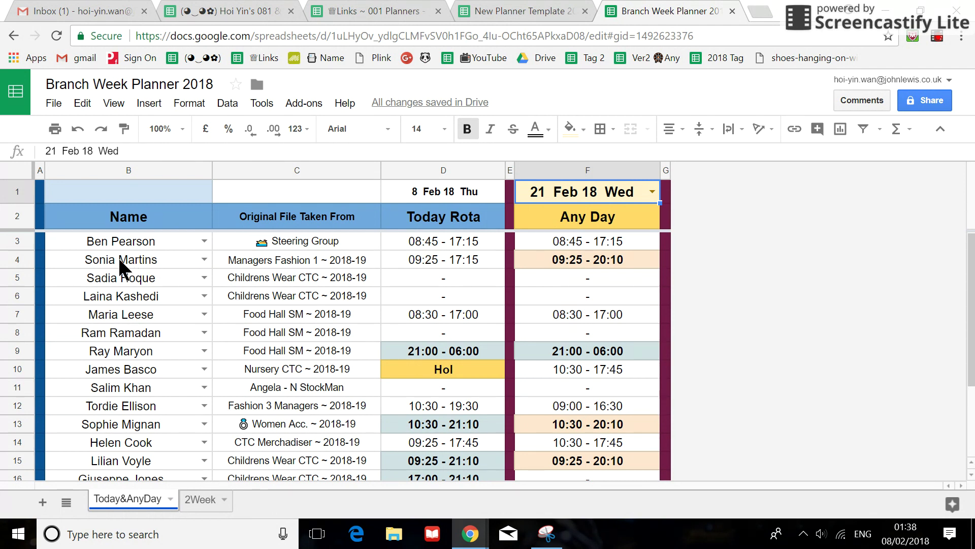
left_click_drag(118, 257, 95, 522)
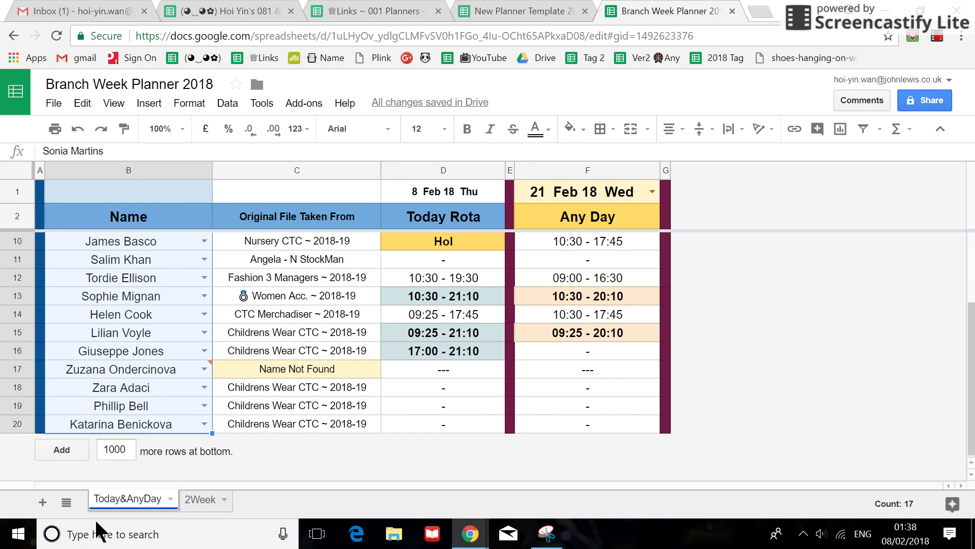
key("Delete")
scroll(170, 350, "up", 3)
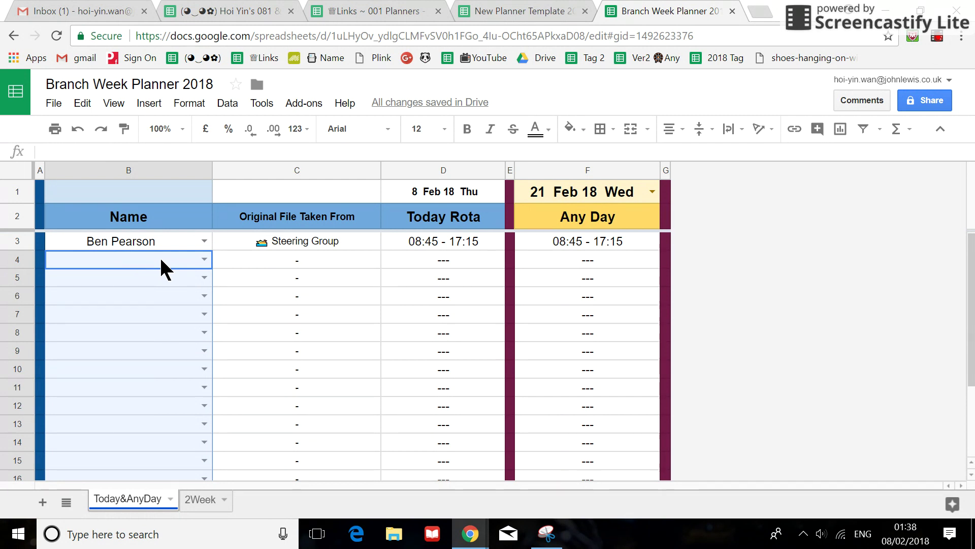
Look over Today&AnyDay, then go to the 2Week sheet's Haby CTC rota.
scroll(144, 315, "down", 3)
scroll(138, 346, "up", 3)
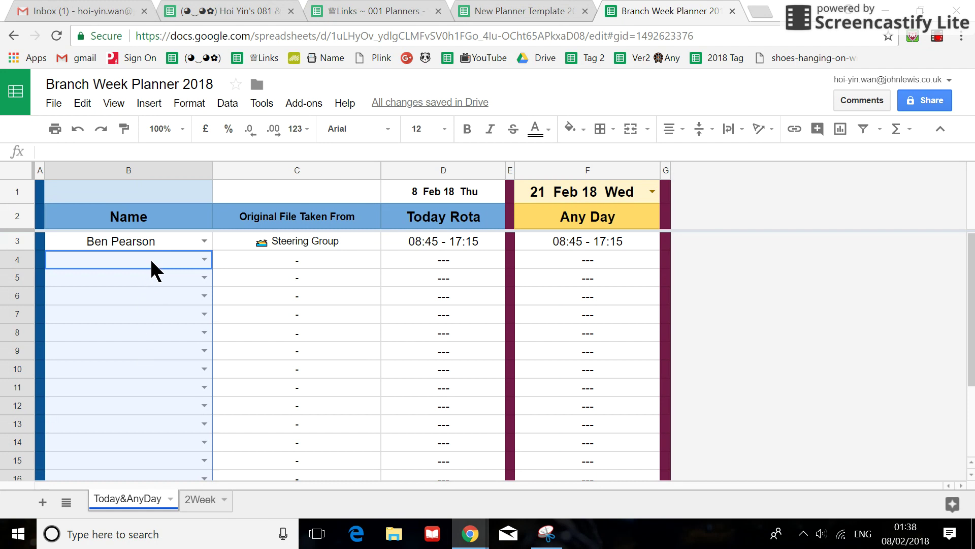
scroll(143, 270, "down", 3)
scroll(137, 305, "up", 3)
left_click(202, 504)
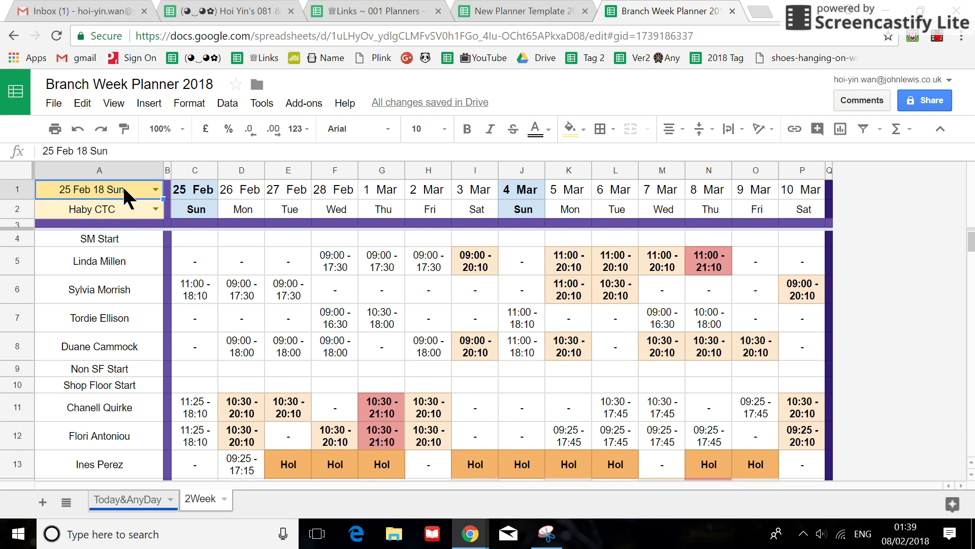
Choose ATV in the A2 department dropdown and scroll through its 25 Feb–10 Mar rota.
left_click(156, 210)
left_click_drag(206, 242, 208, 366)
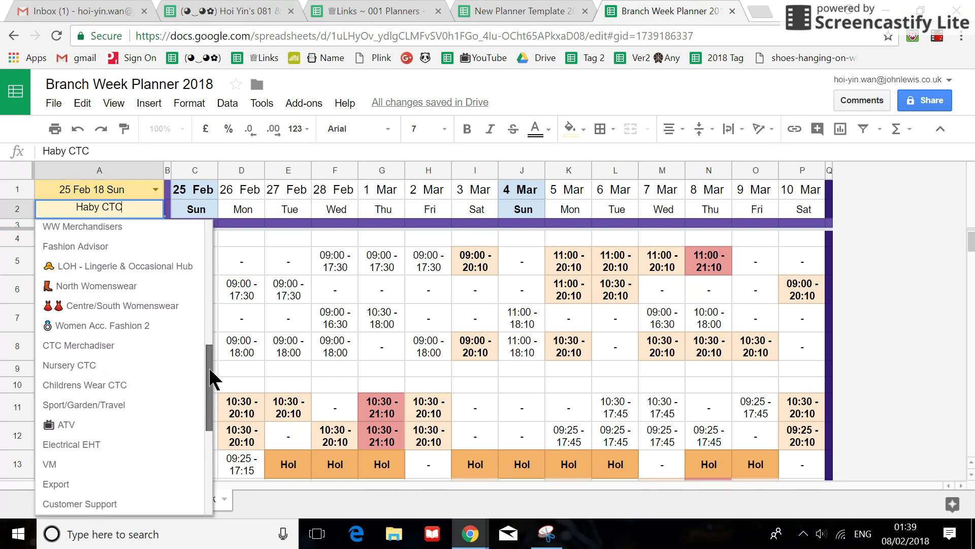
left_click(117, 431)
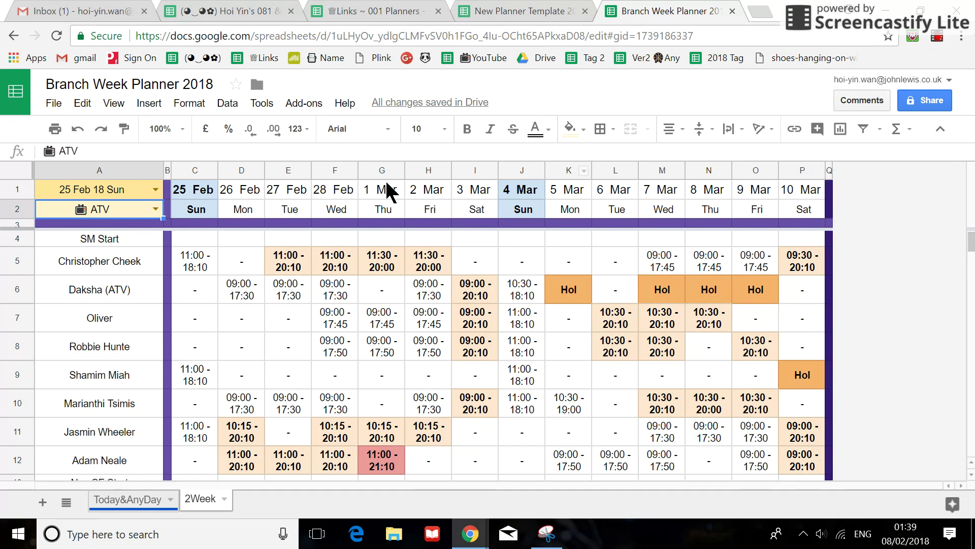
scroll(278, 291, "down", 20)
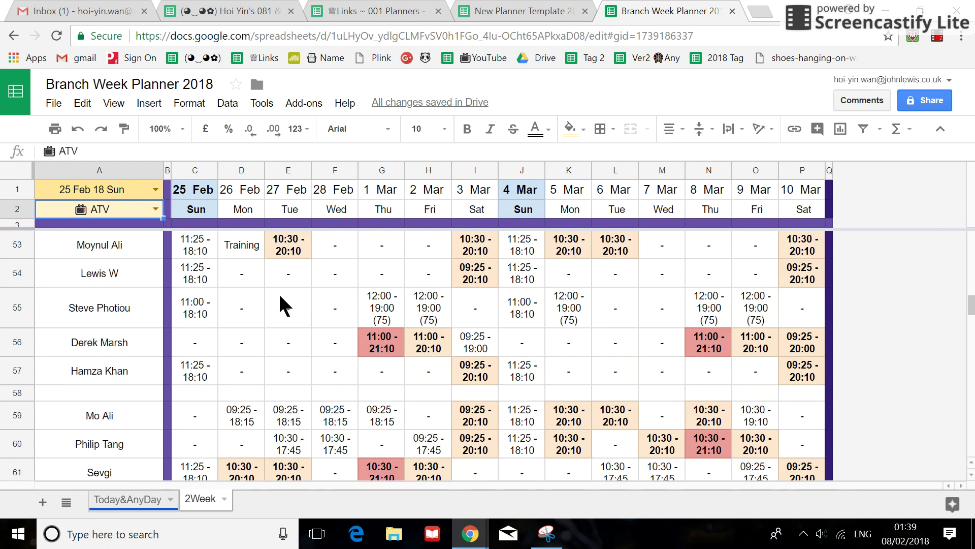
scroll(280, 296, "down", 20)
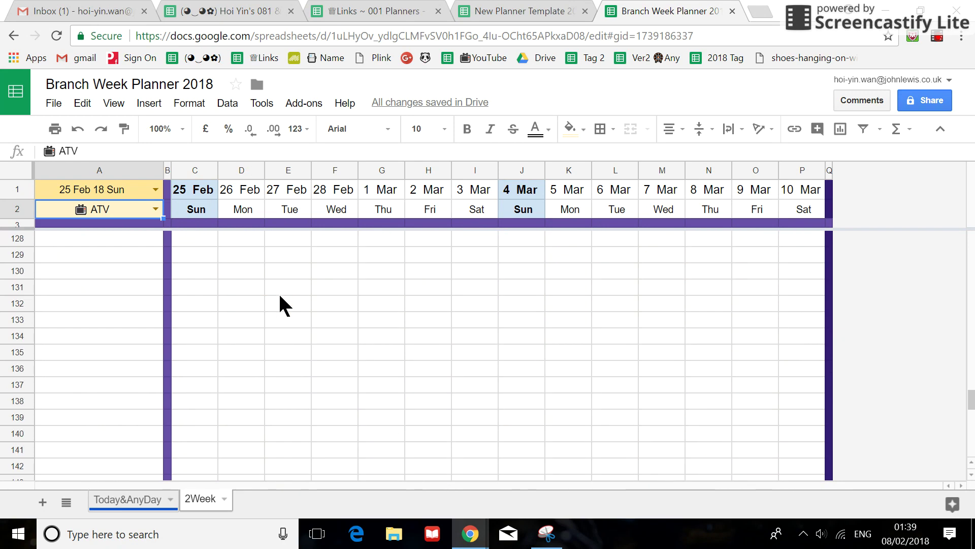
scroll(279, 296, "up", 8)
scroll(279, 296, "up", 20)
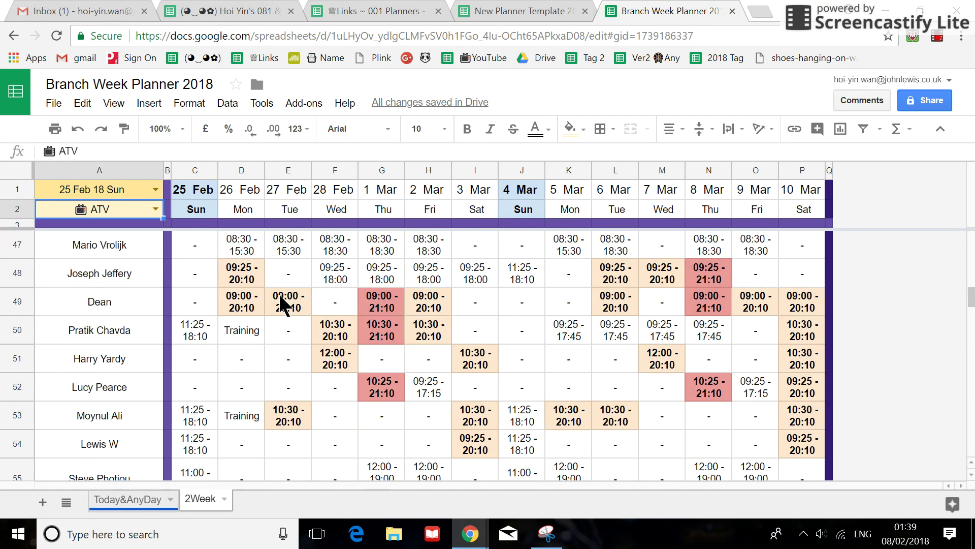
scroll(279, 296, "up", 9)
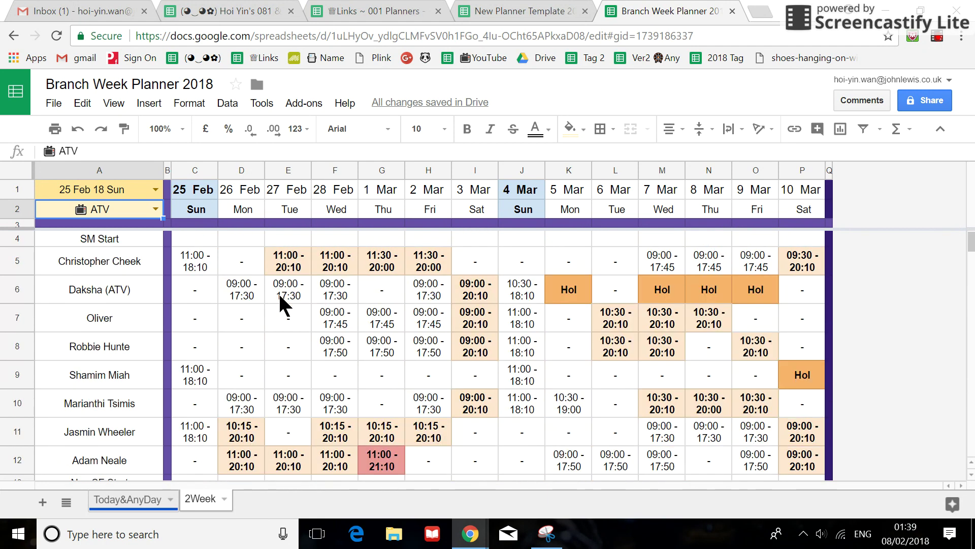
Pick 25 Mar 18 Sun in the A1 date dropdown and review the ATV shifts.
left_click(153, 189)
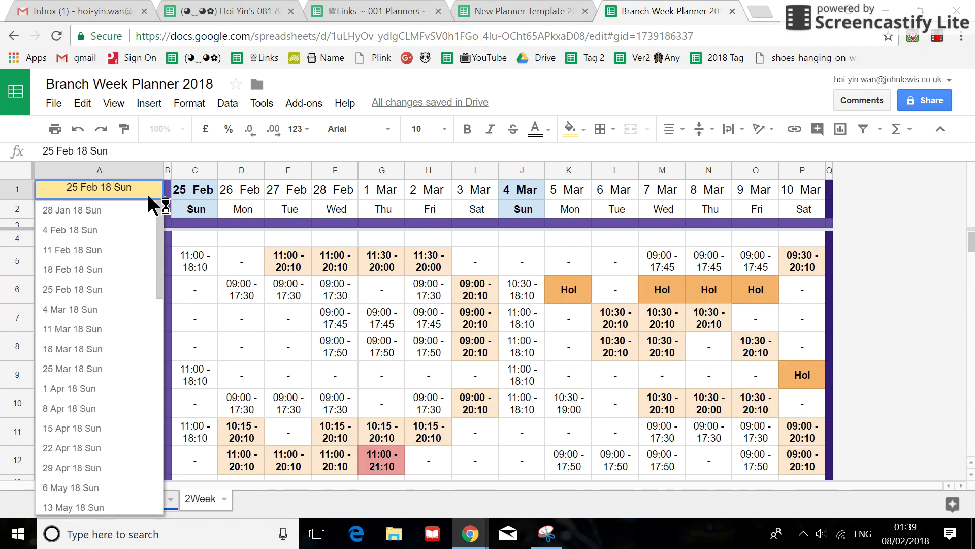
left_click(96, 368)
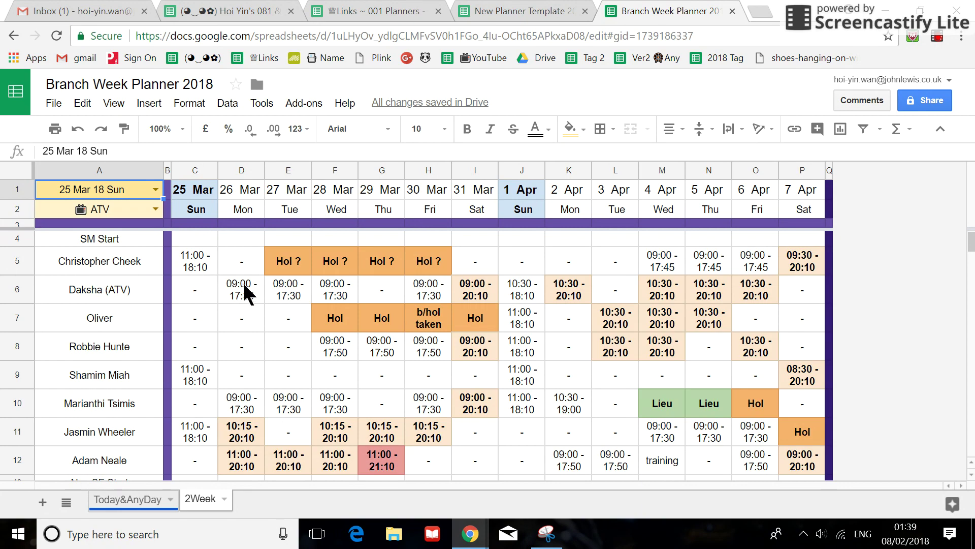
scroll(239, 292, "down", 10)
scroll(234, 289, "down", 15)
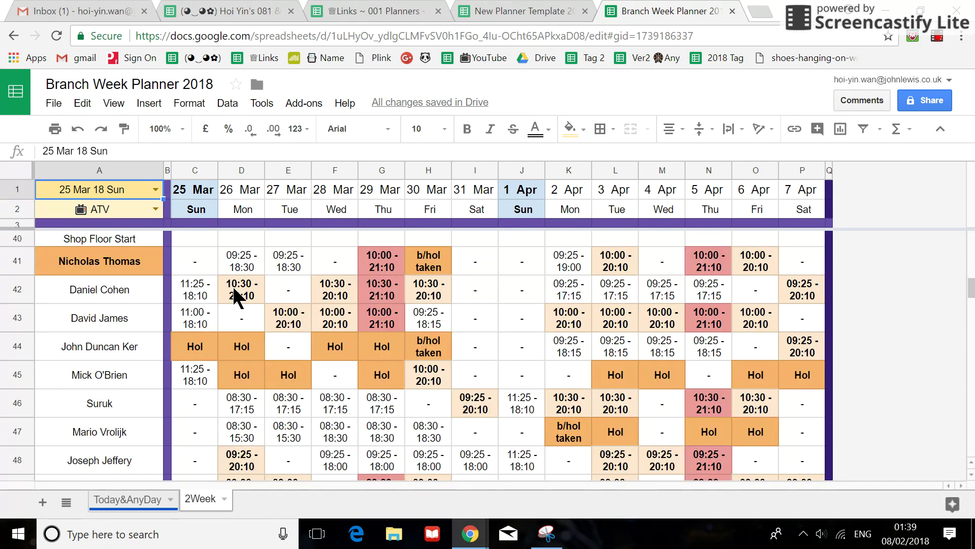
scroll(233, 290, "up", 20)
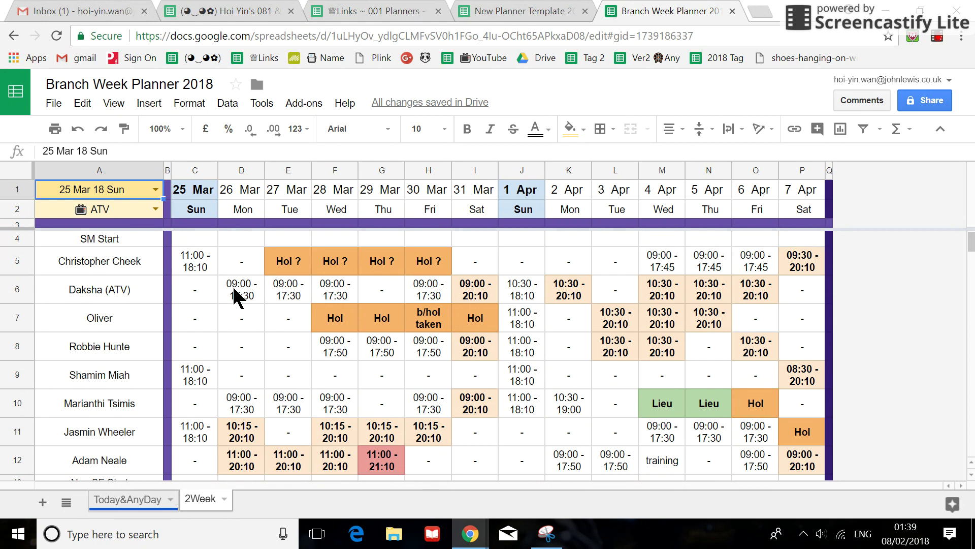
Select Linen in the A2 department dropdown and dismiss the loading error.
left_click(153, 209)
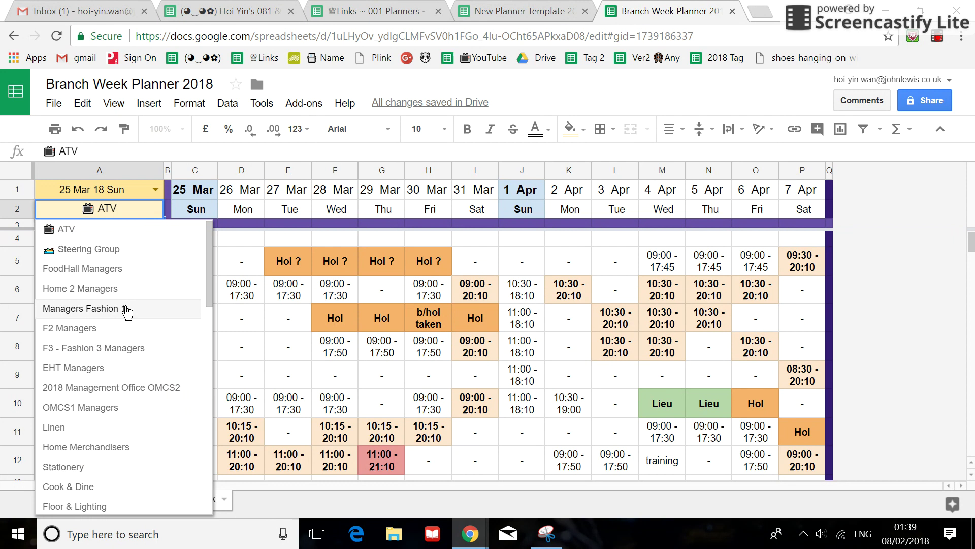
left_click(122, 427)
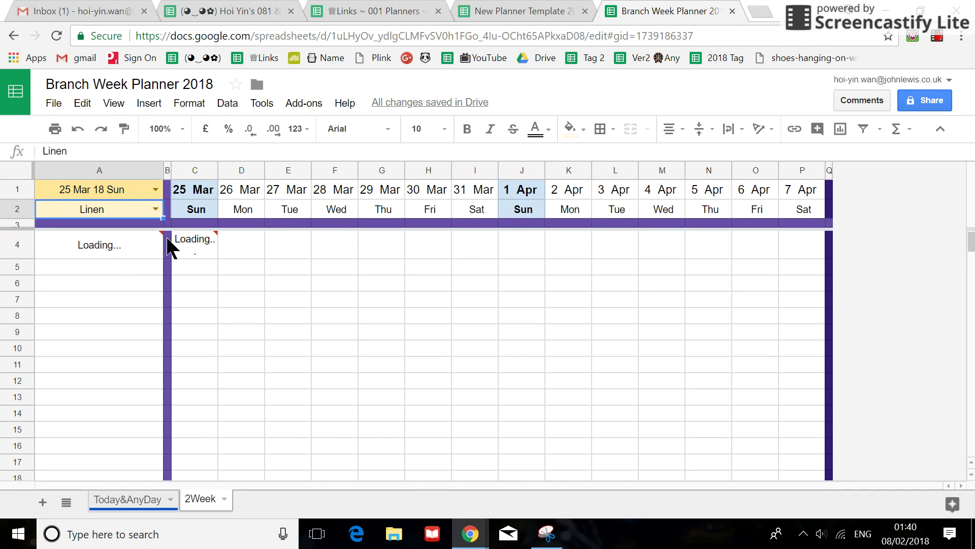
mouse_move(118, 246)
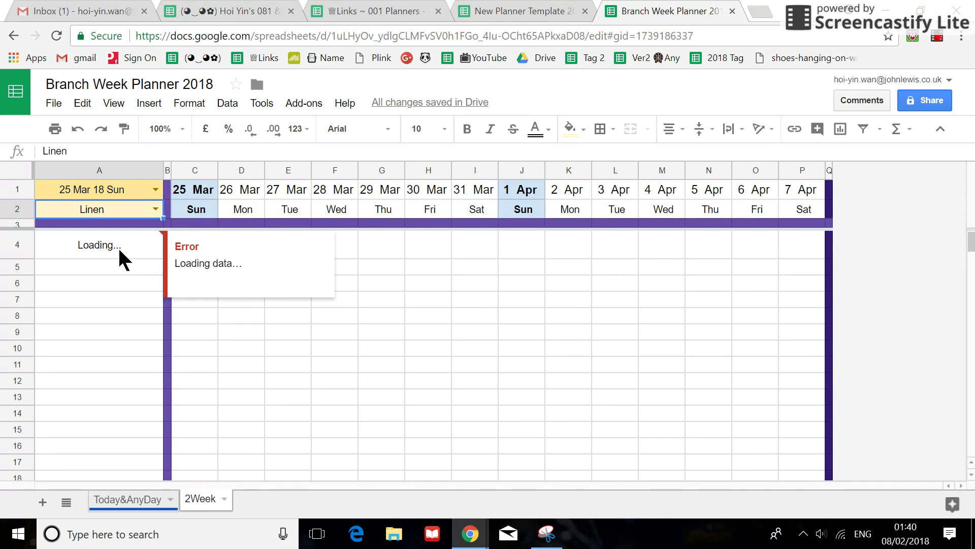
left_click(381, 242)
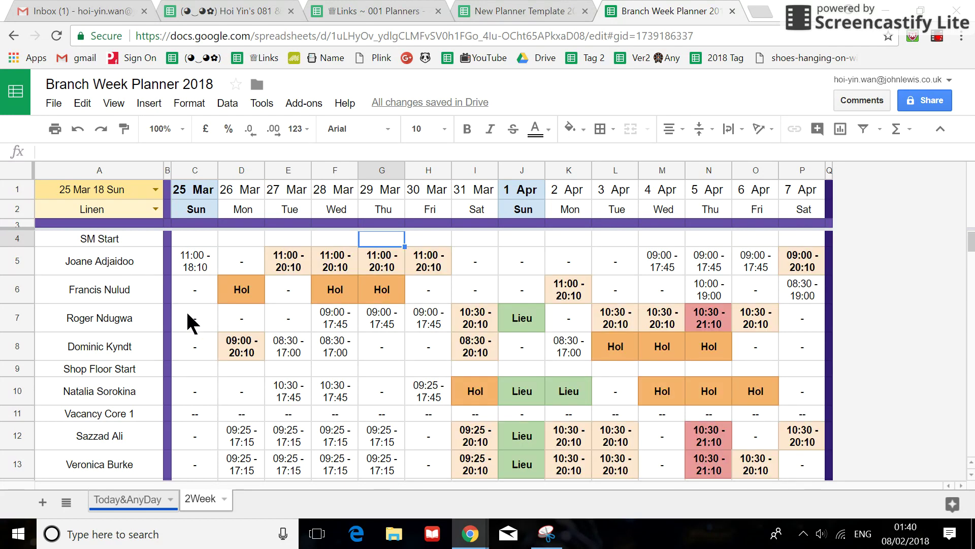
Inspect A4's TRANSPOSE(importrange) formula, then switch to the New Planner Template 2018-19 Planner.
scroll(179, 309, "down", 1)
scroll(179, 310, "up", 1)
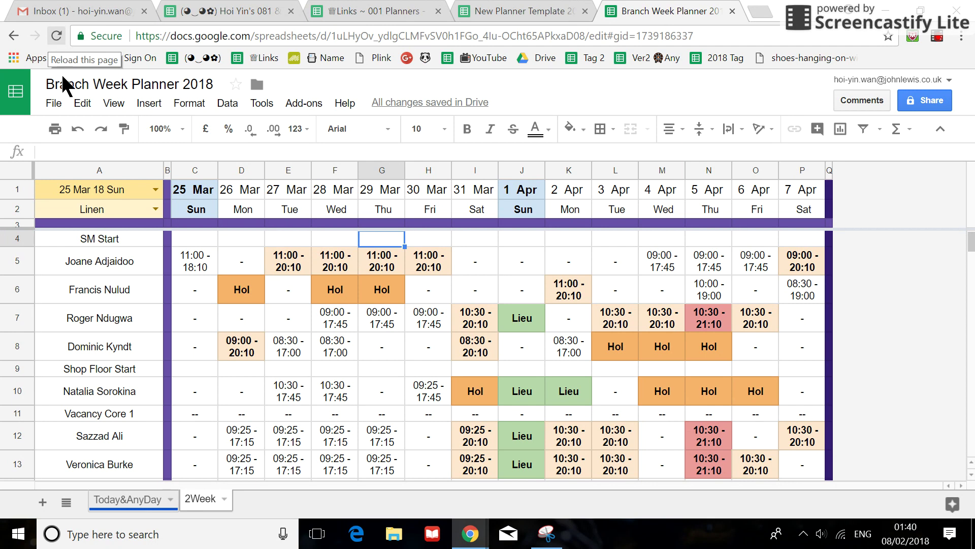
left_click(116, 240)
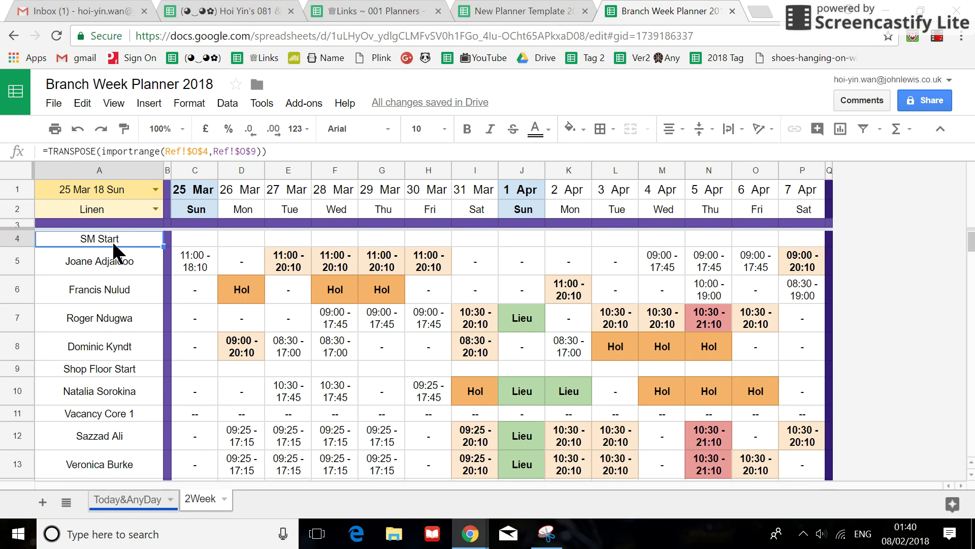
scroll(111, 359, "down", 15)
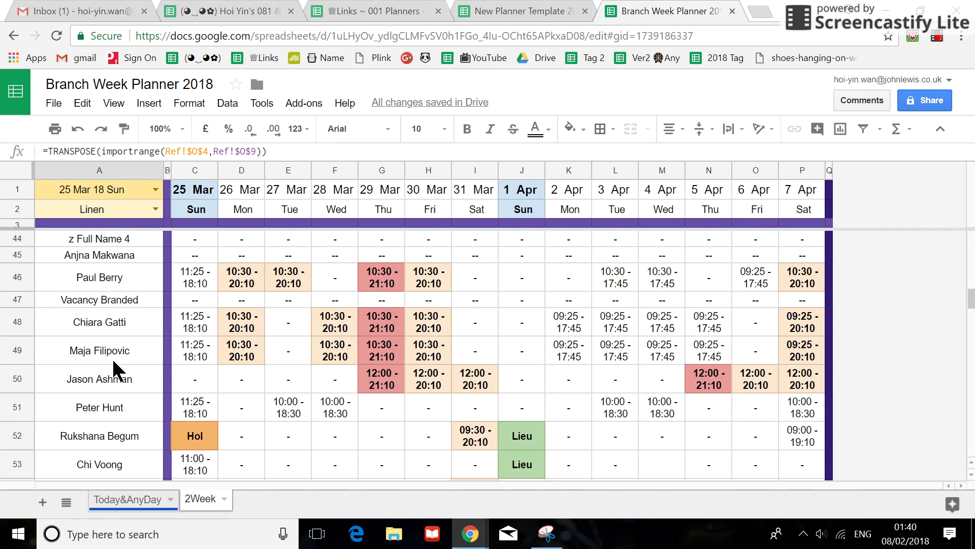
scroll(112, 357, "down", 10)
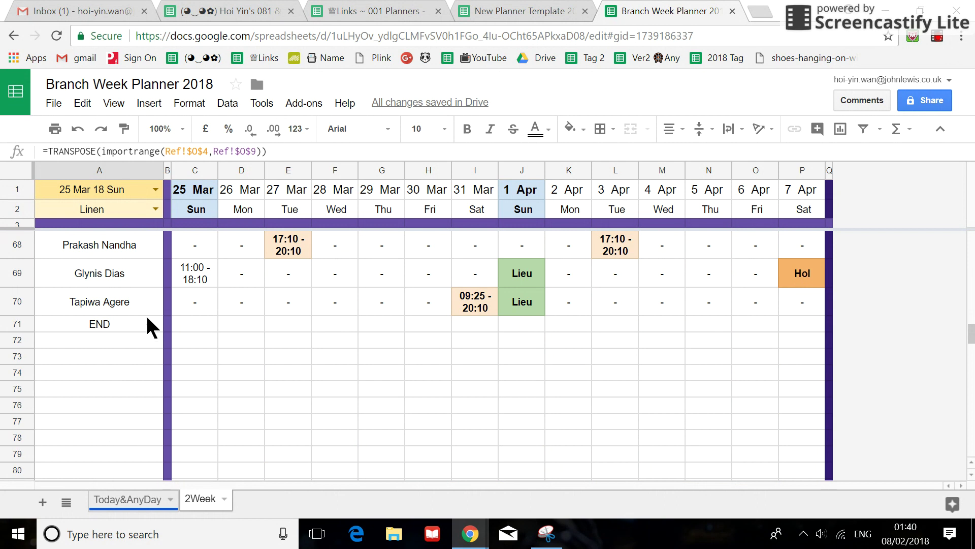
left_click(500, 15)
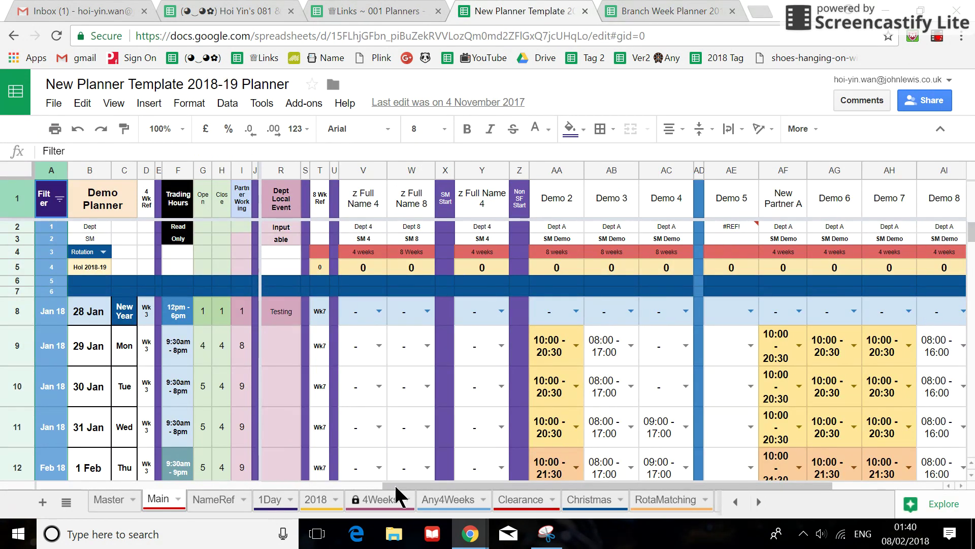
left_click_drag(412, 486, 463, 501)
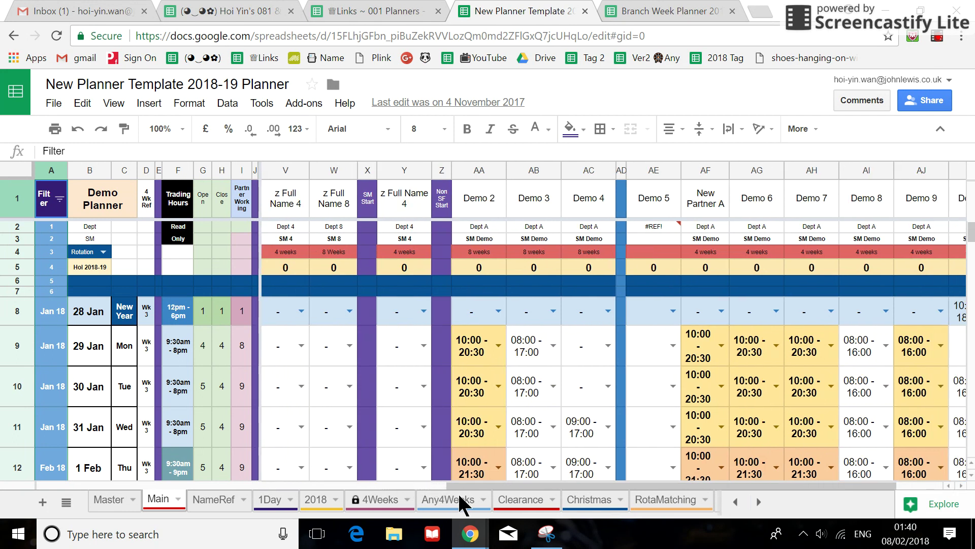
left_click(368, 206)
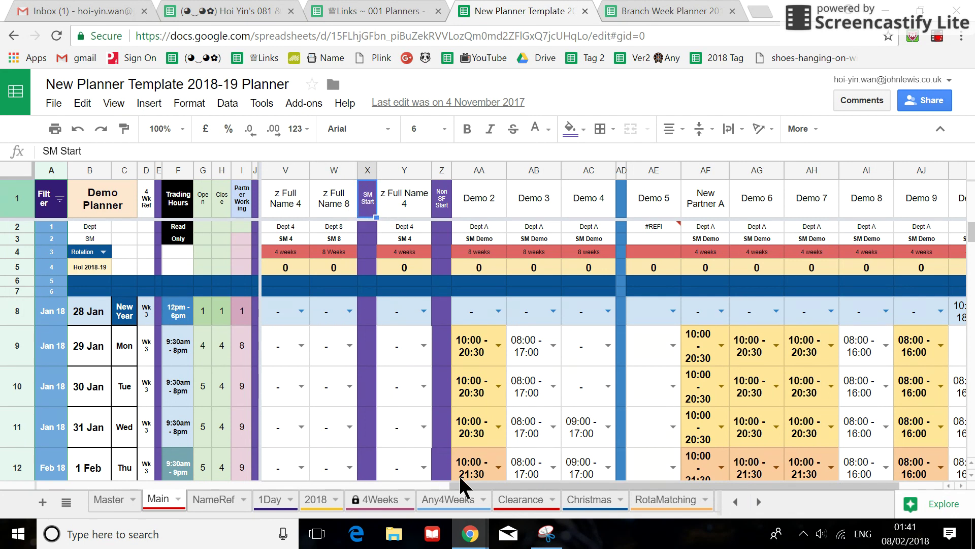
left_click_drag(457, 483, 558, 493)
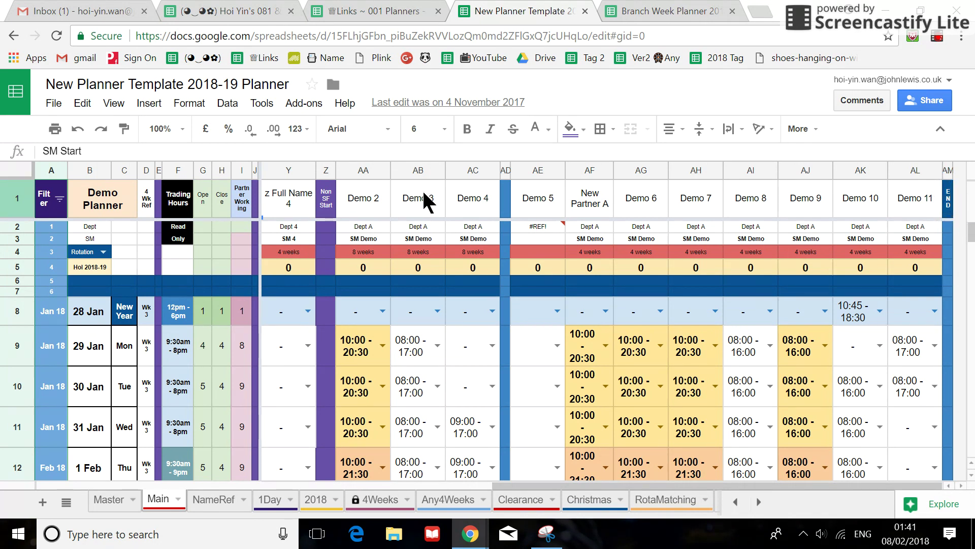
left_click_drag(548, 485, 491, 485)
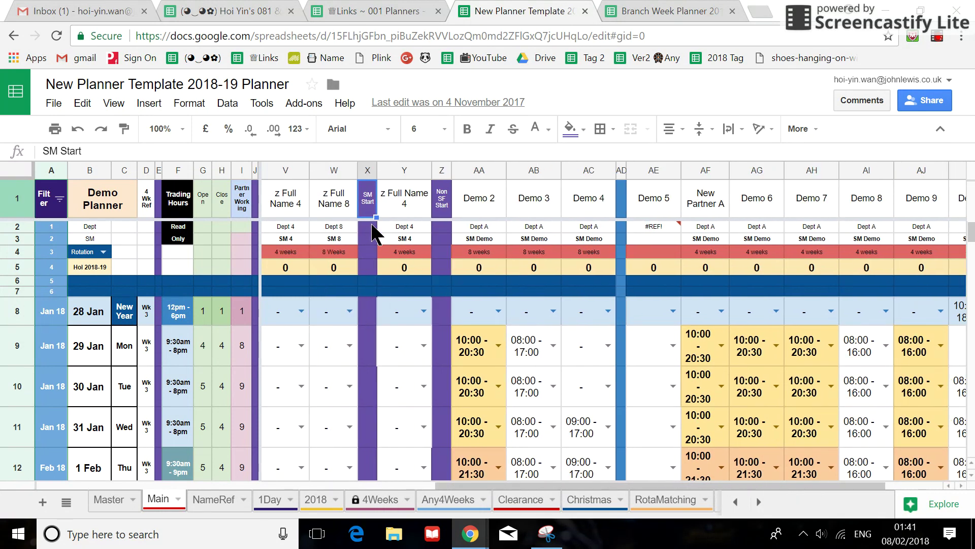
left_click_drag(476, 482, 669, 482)
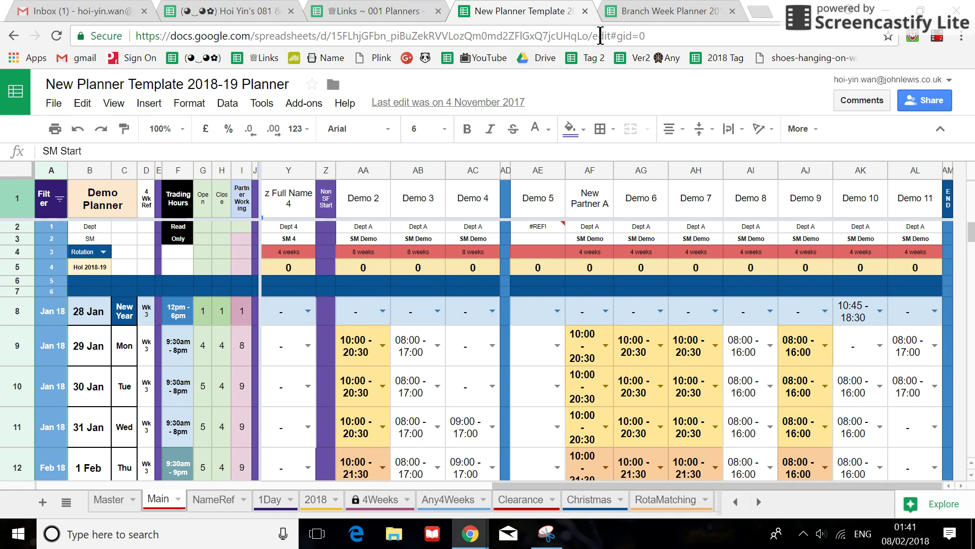
Return to the Branch Week Planner 2018 and scroll the Linen rota.
left_click(639, 11)
scroll(120, 270, "up", 10)
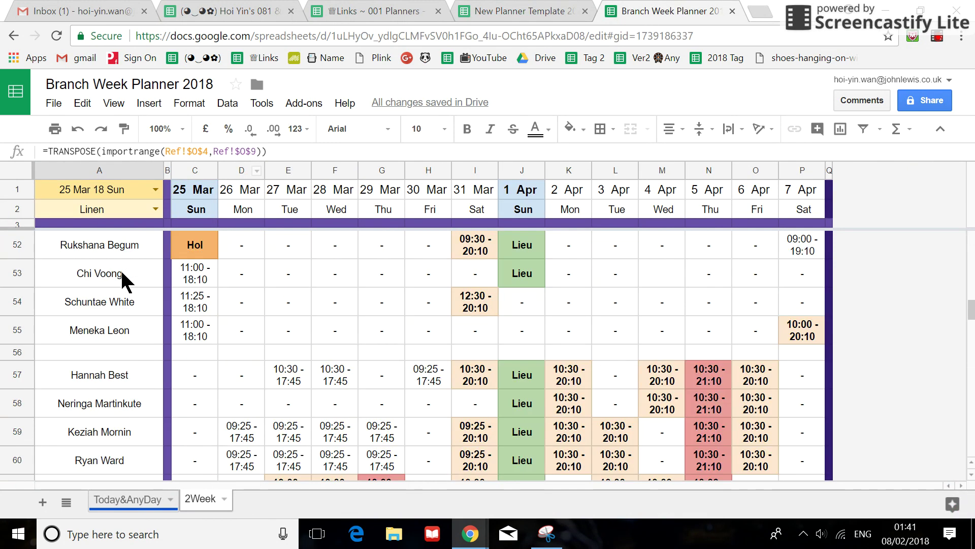
scroll(111, 326, "up", 10)
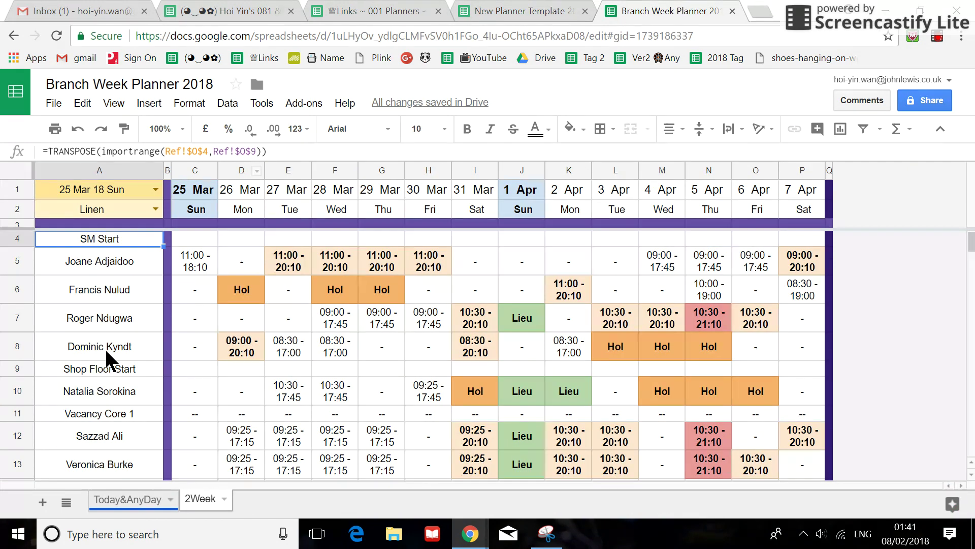
scroll(101, 252, "down", 20)
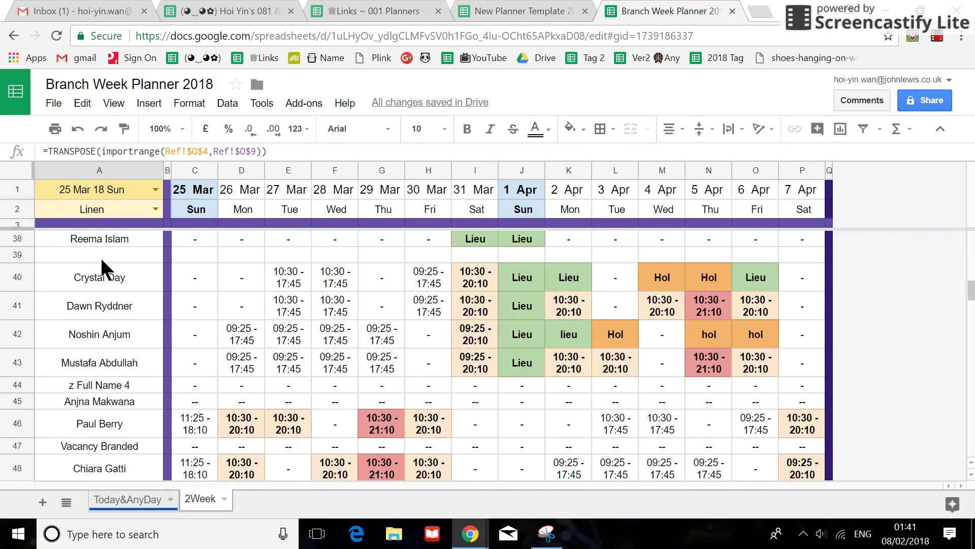
scroll(99, 262, "down", 2)
scroll(100, 262, "up", 15)
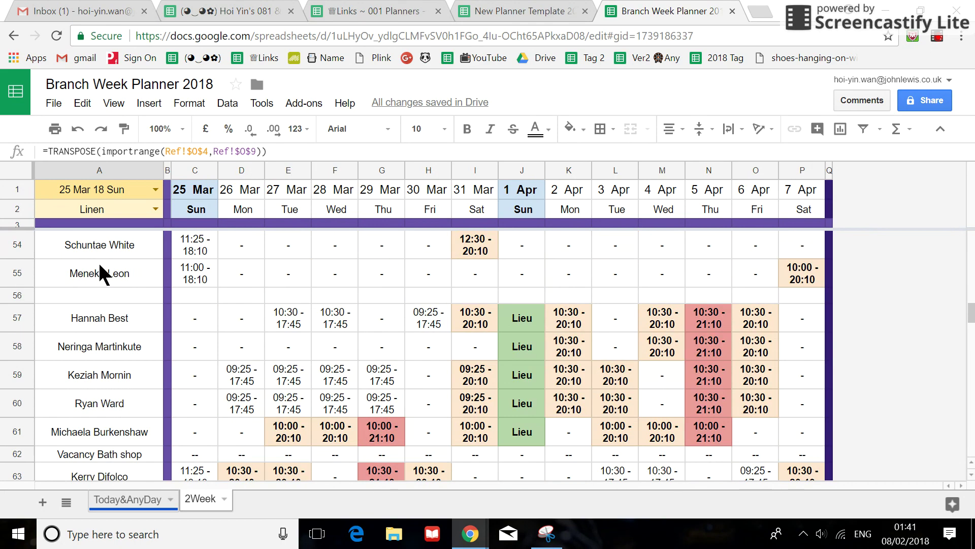
scroll(99, 261, "up", 5)
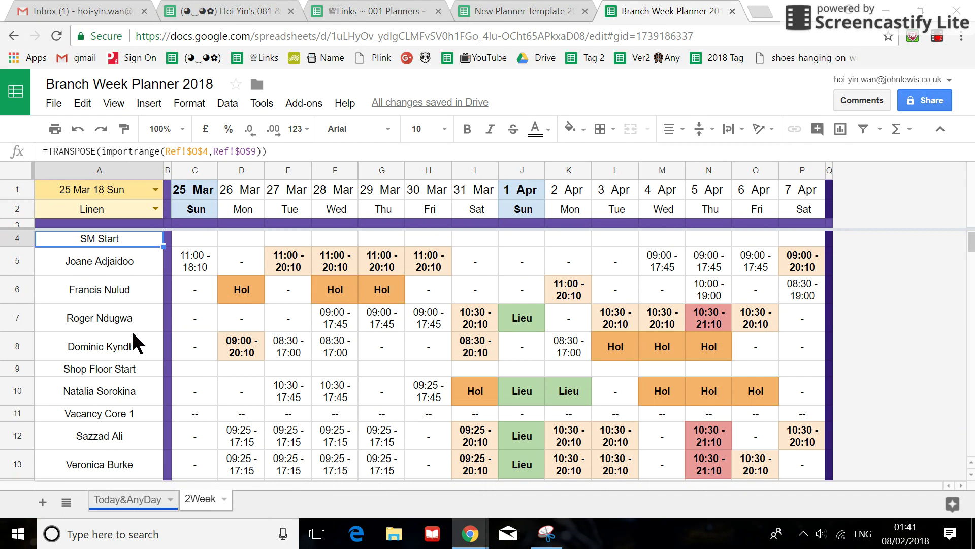
Choose Furniture in the A2 department dropdown and scroll through its 25 Mar–7 Apr shifts.
left_click(155, 209)
scroll(116, 362, "down", 3)
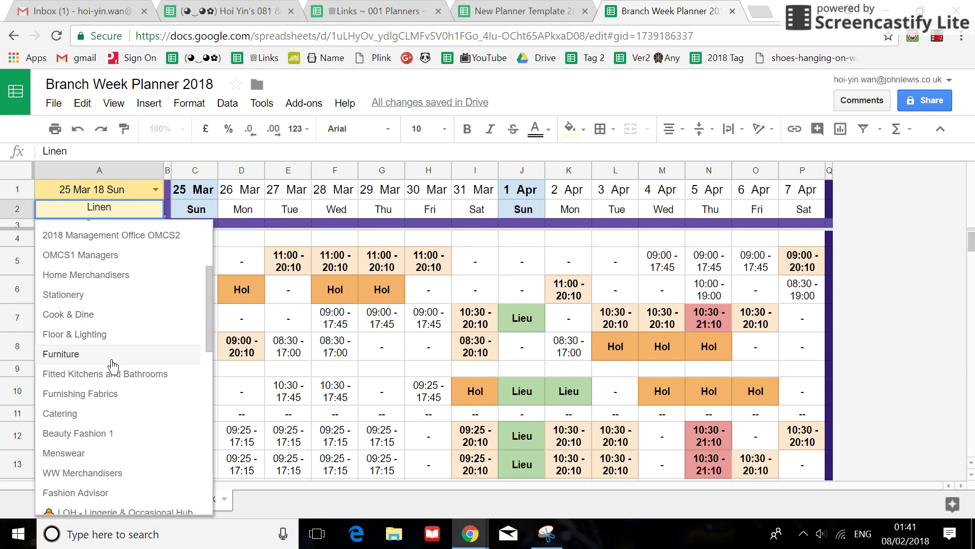
left_click(115, 362)
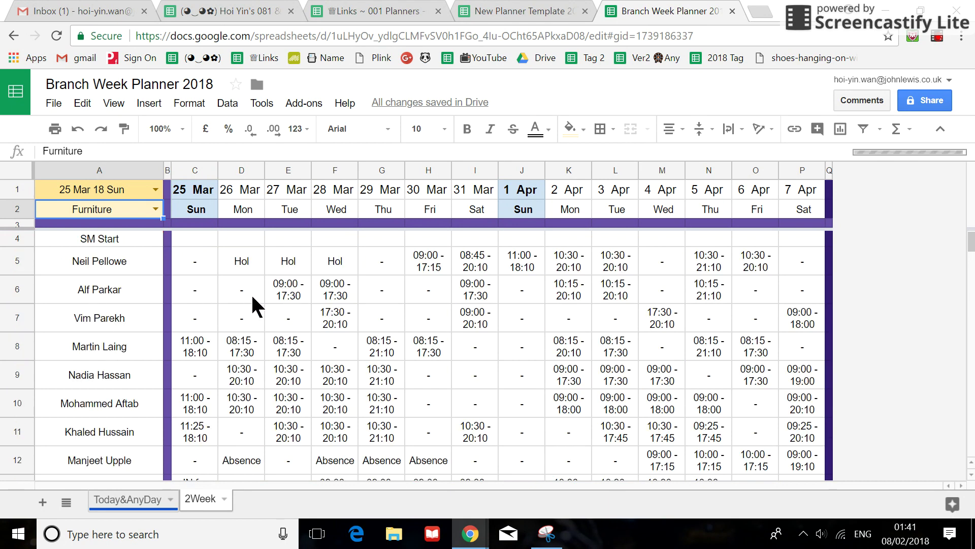
scroll(250, 370, "down", 5)
scroll(271, 389, "down", 15)
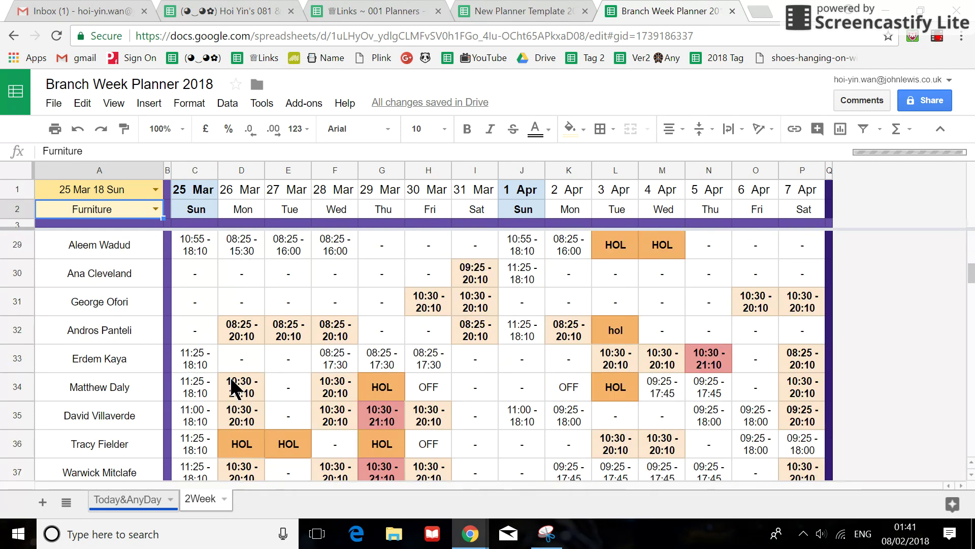
scroll(225, 378, "down", 20)
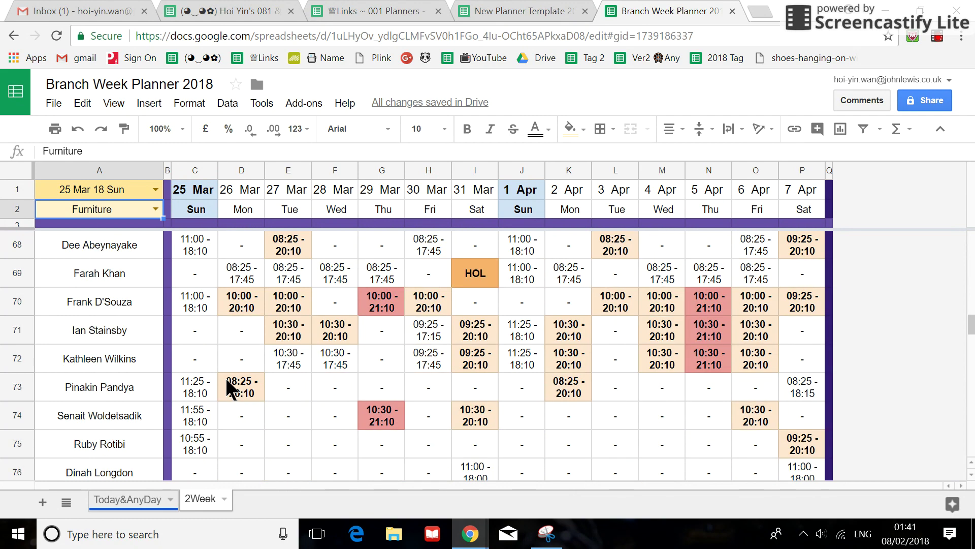
scroll(227, 376, "up", 14)
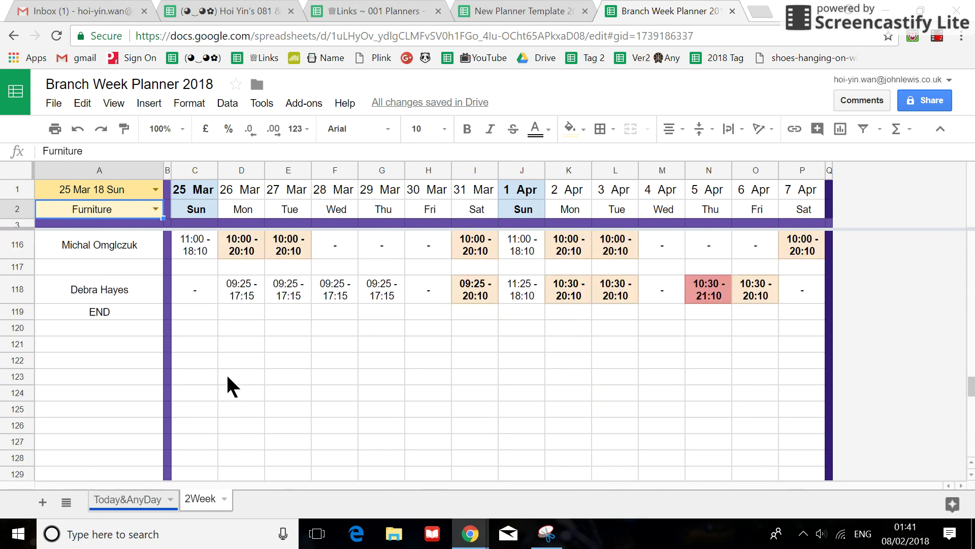
scroll(228, 377, "down", 2)
scroll(227, 378, "down", 15)
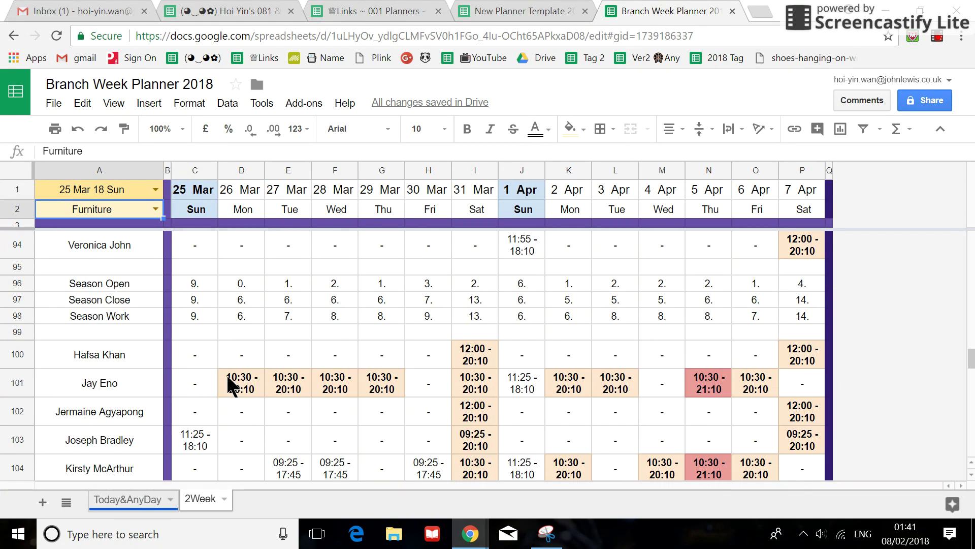
scroll(228, 379, "up", 7)
scroll(226, 375, "up", 14)
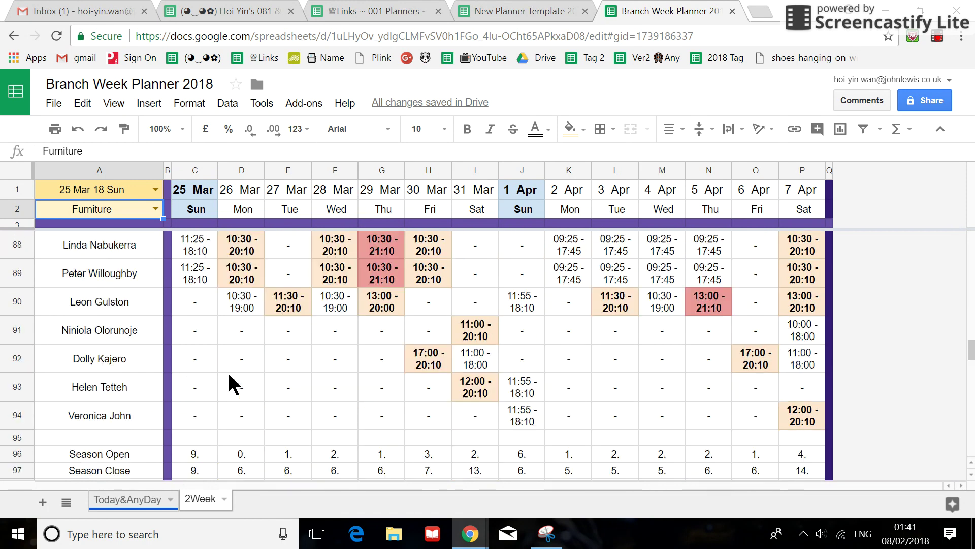
left_click(155, 192)
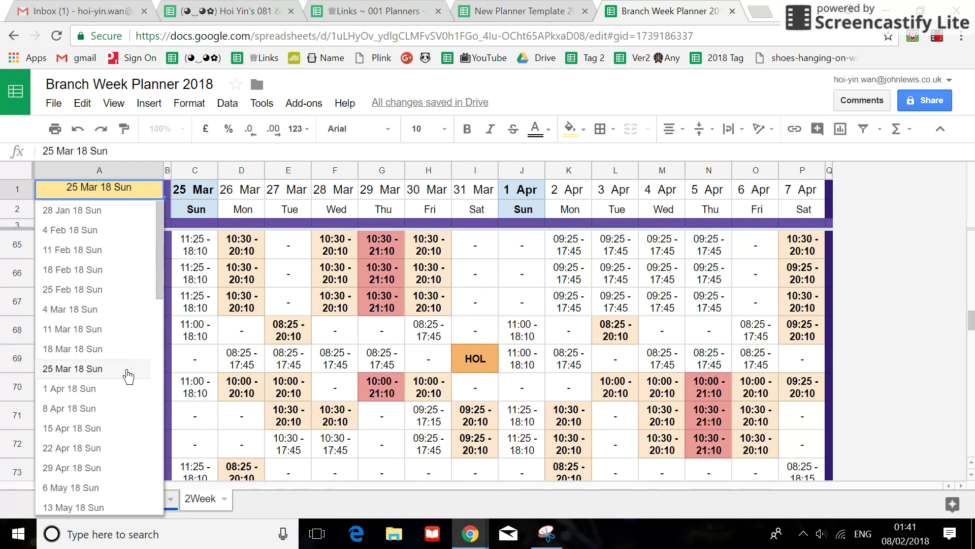
Pick 15 Apr 18 Sun so the Furniture rota runs 15–28 Apr, and check the shifts.
left_click(109, 426)
scroll(183, 405, "up", 9)
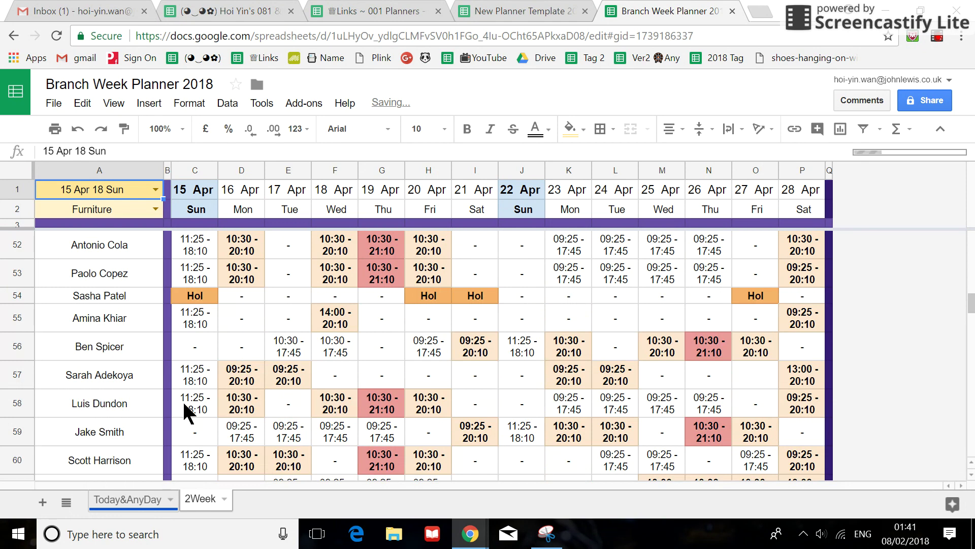
scroll(184, 405, "up", 10)
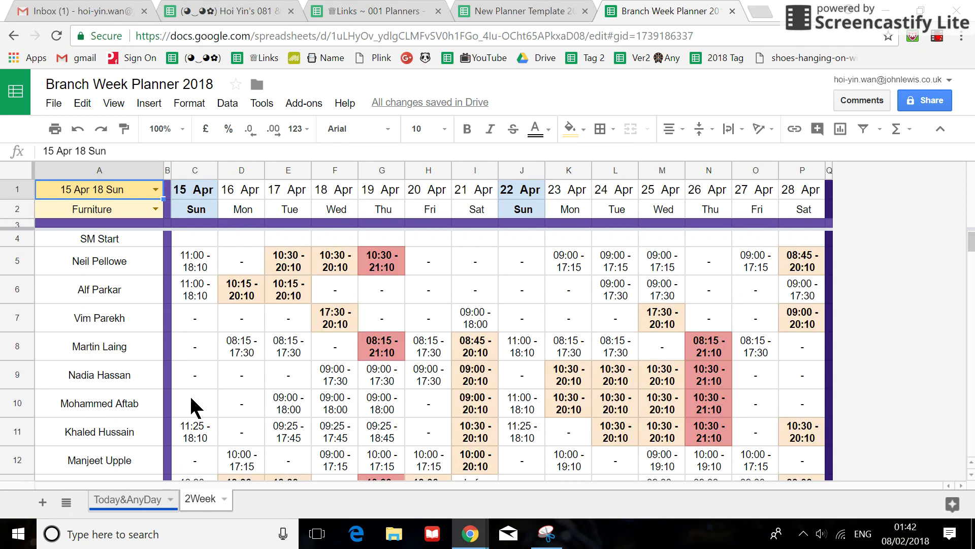
scroll(191, 406, "down", 8)
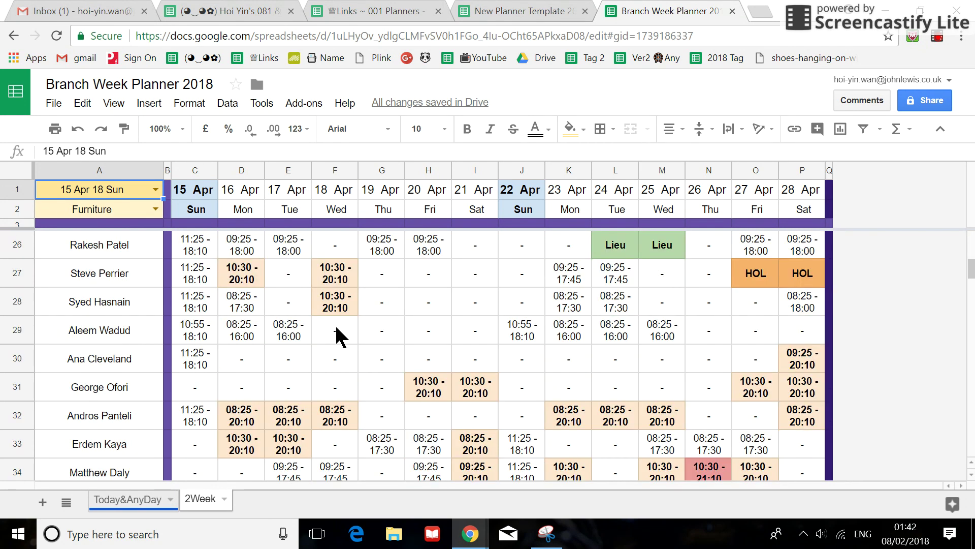
left_click(938, 37)
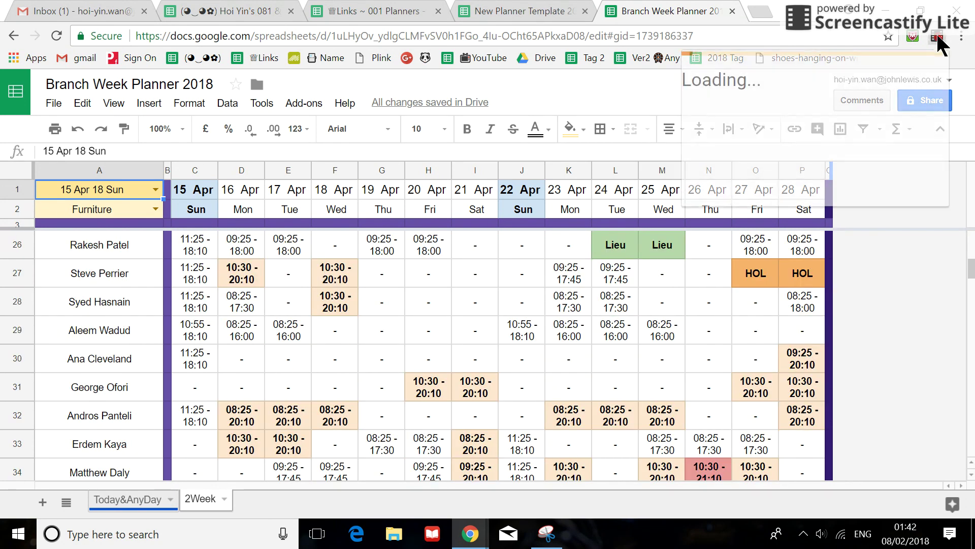